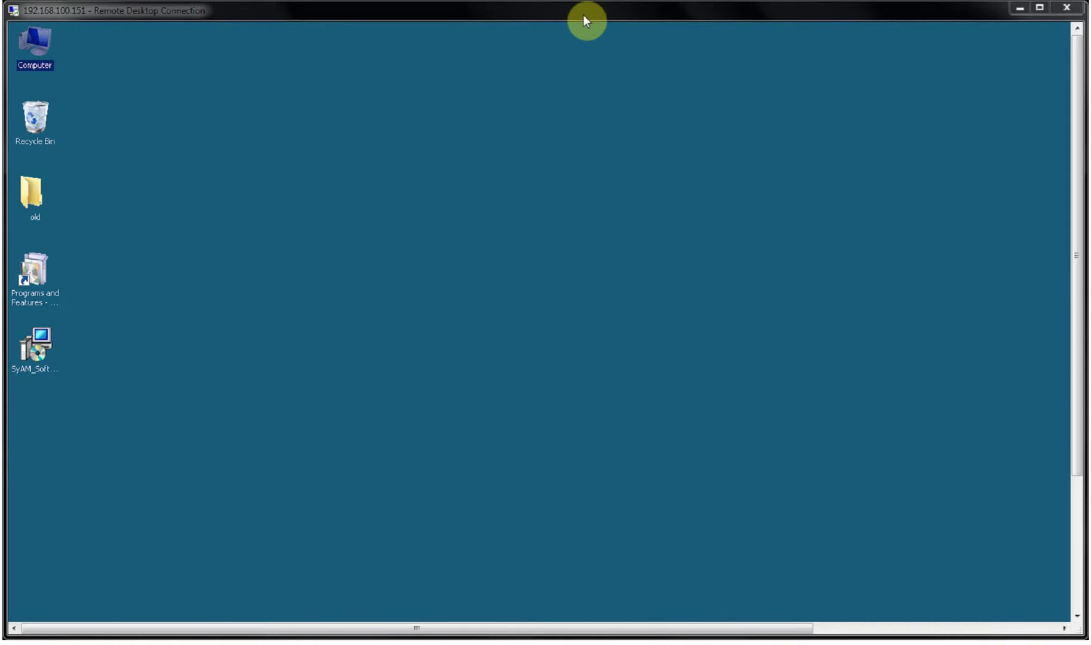
Step: Browse to the Office2010 folder inside C:\apps and locate depsvc.exe among its files
double_click(54, 55)
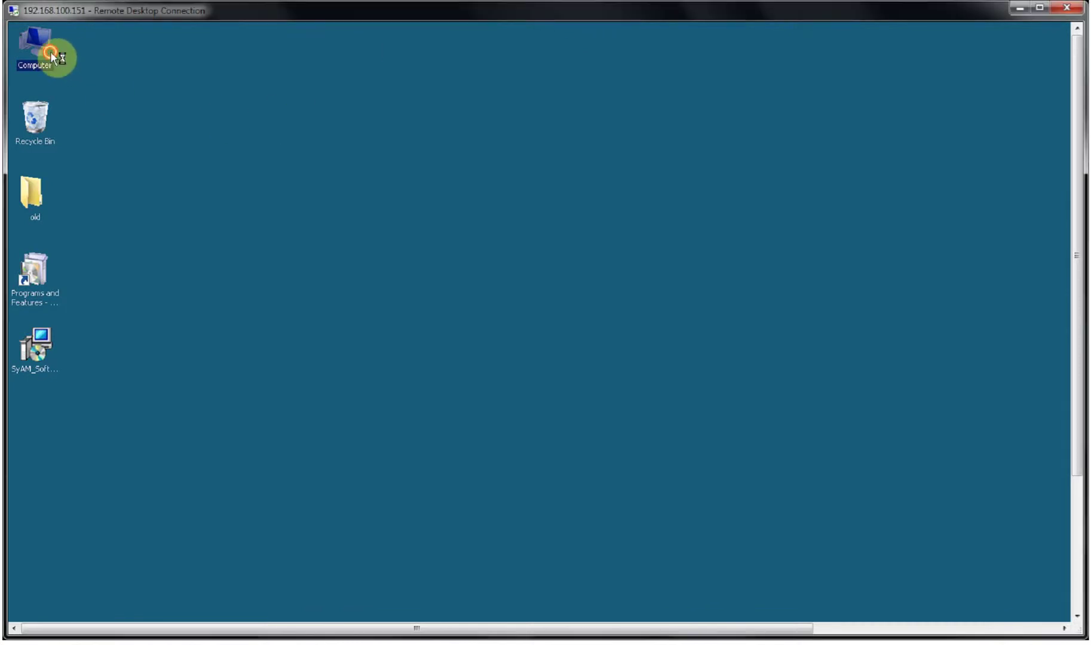
double_click(464, 245)
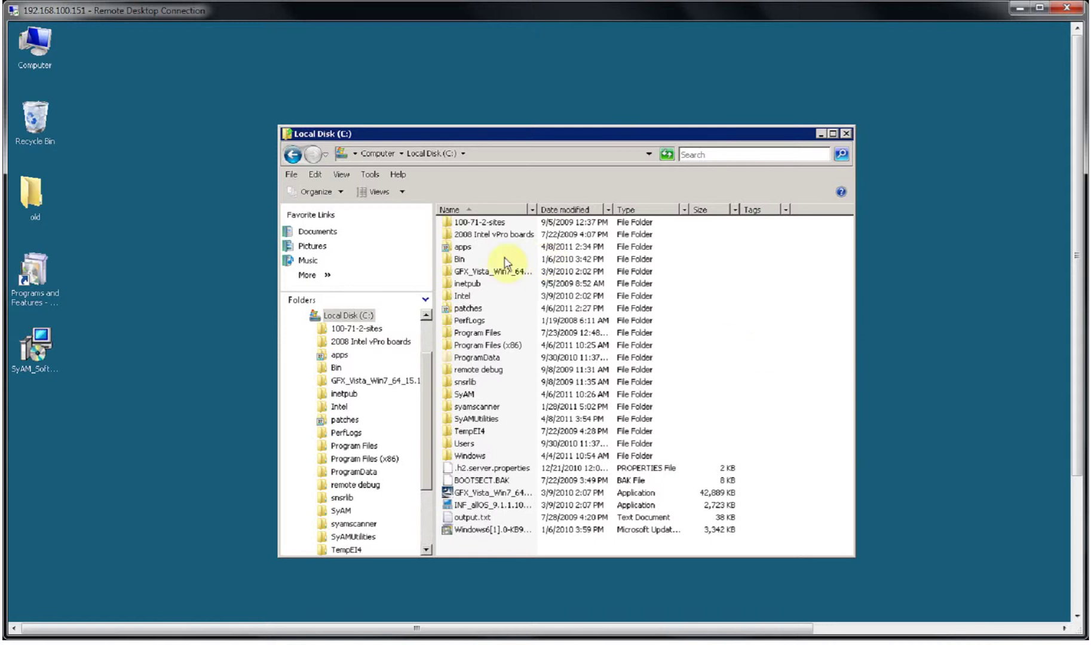
double_click(464, 247)
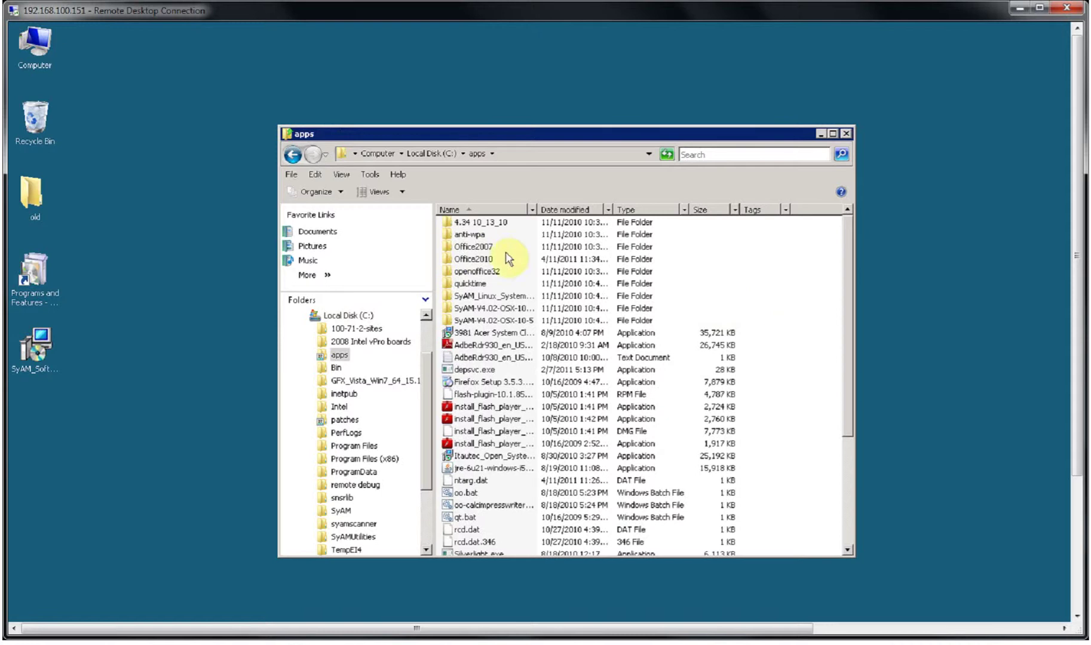
double_click(491, 260)
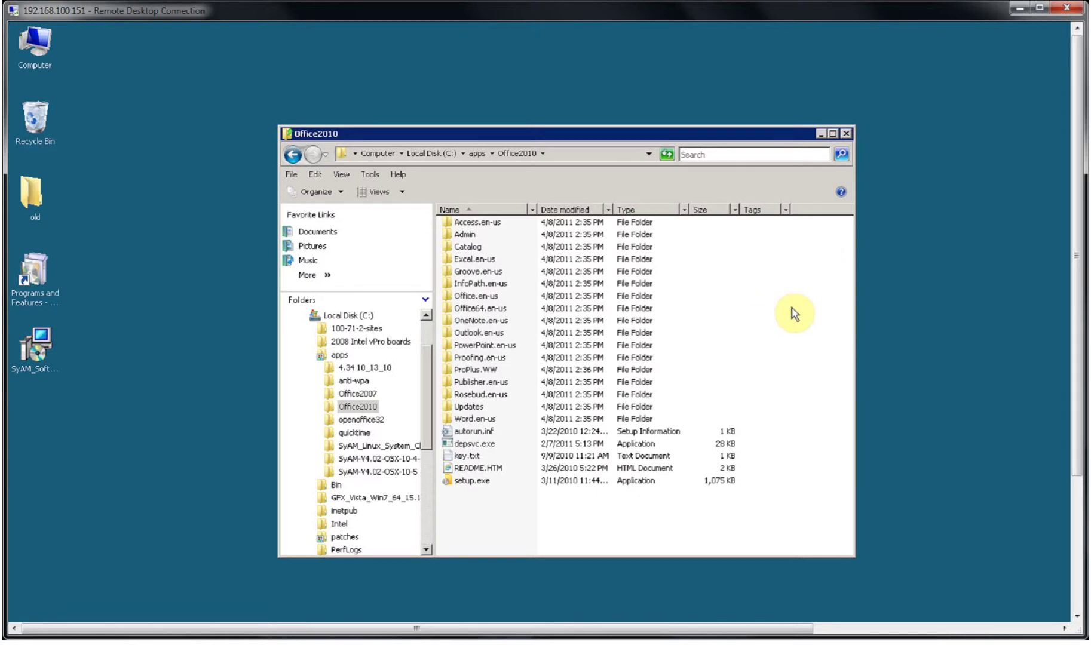
click(463, 444)
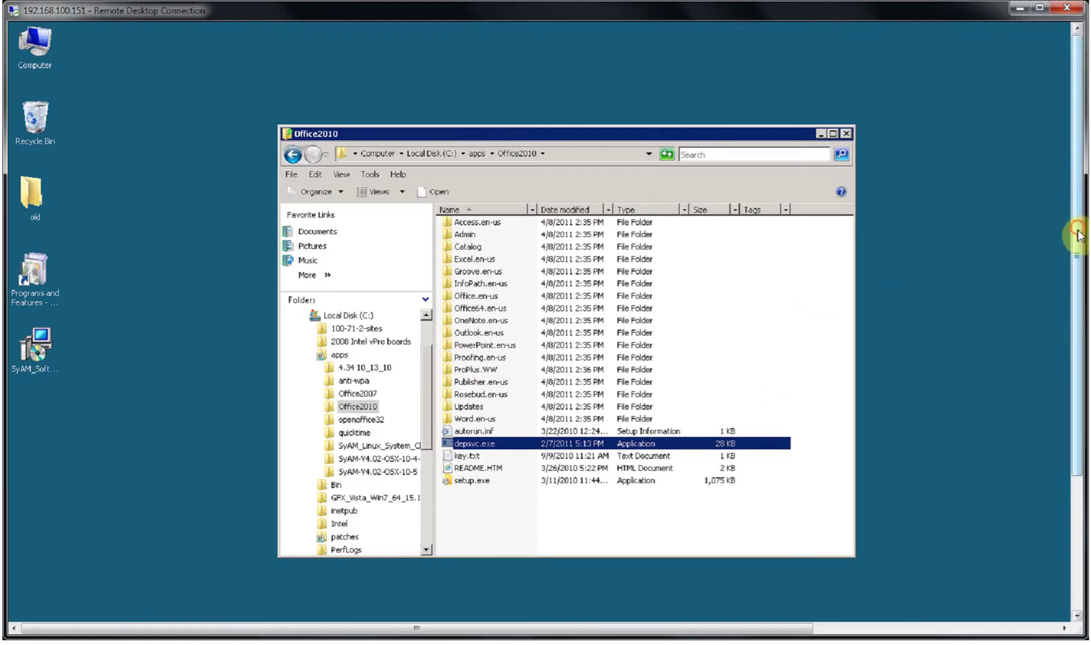
Step: Open a Command Prompt on the remote server and change its directory to \apps\office2010
drag(1075, 232, 1052, 430)
click(28, 612)
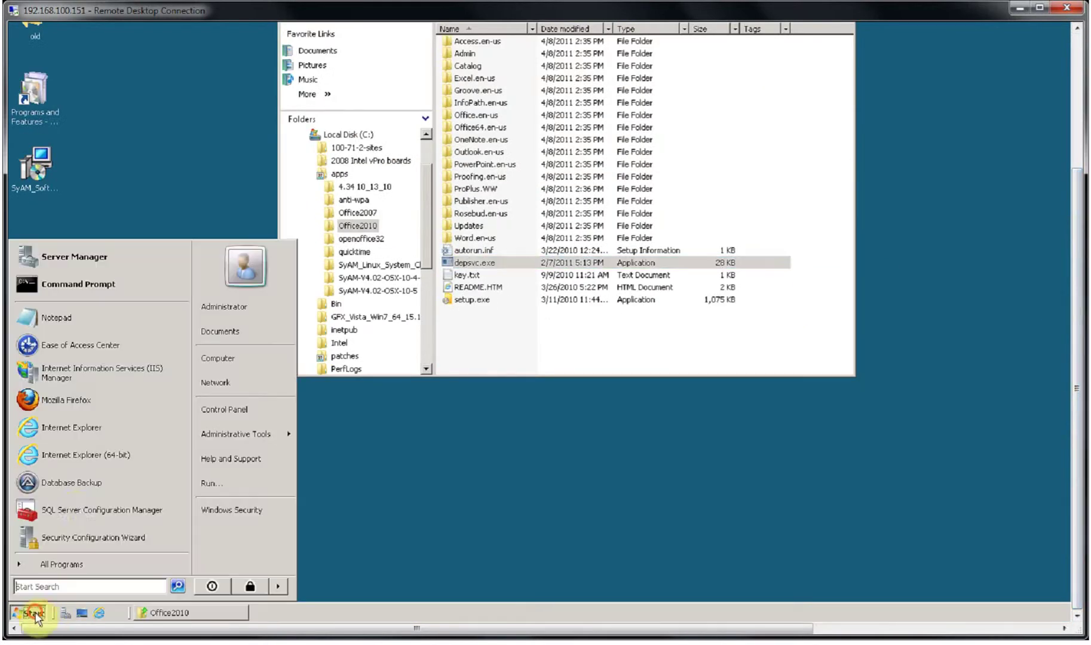
click(127, 283)
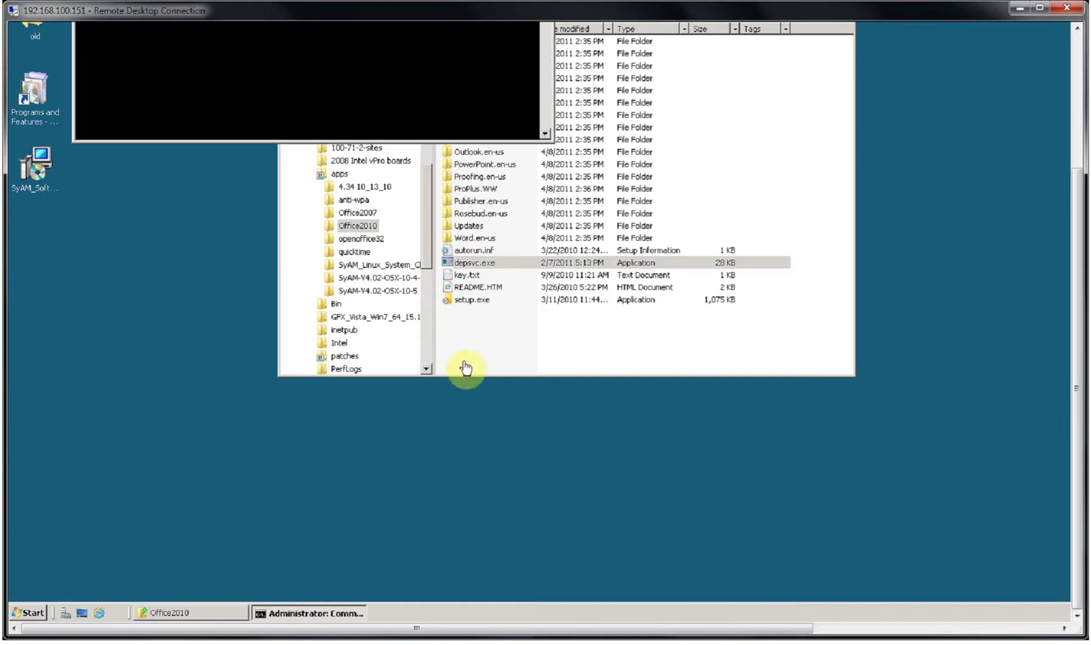
drag(1072, 334, 1074, 224)
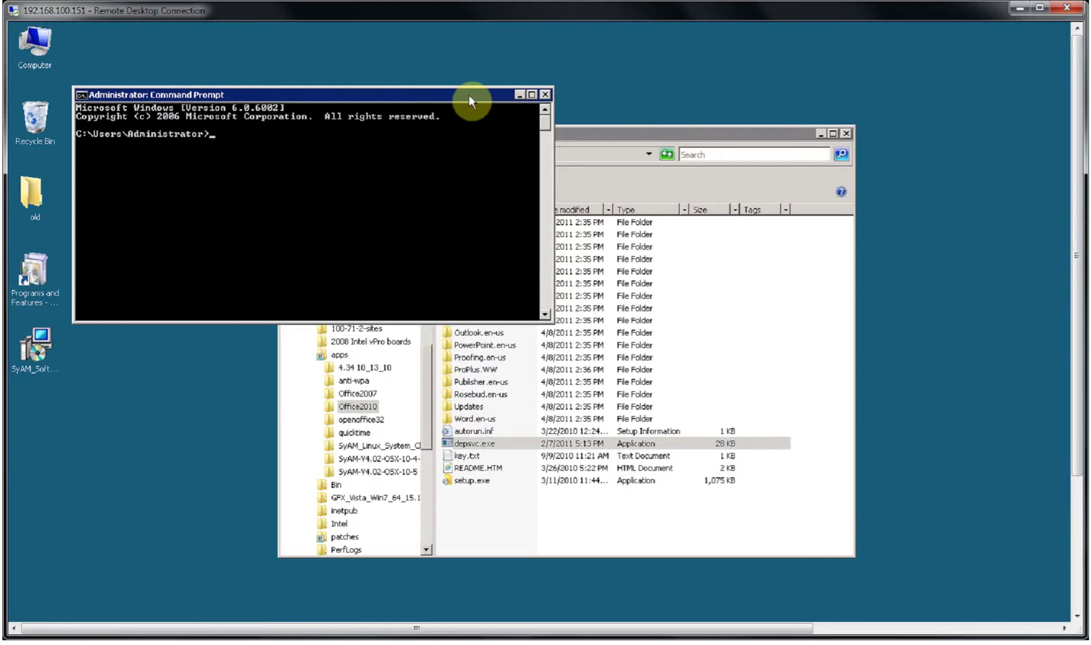
drag(469, 94, 776, 277)
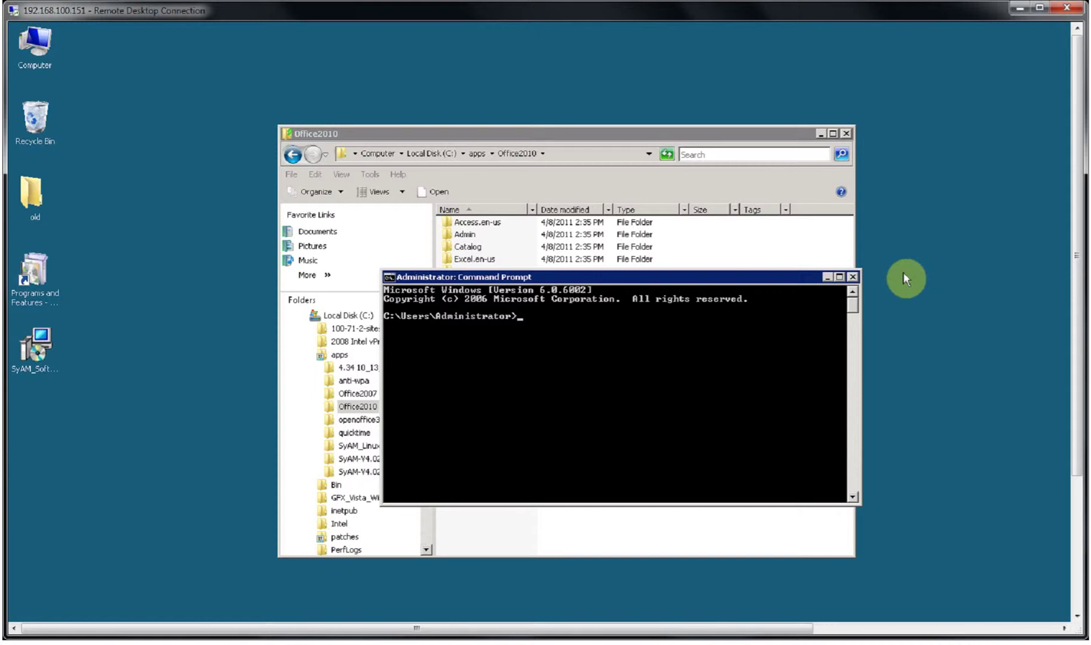
text(cd \apps\office2010)
key(Return)
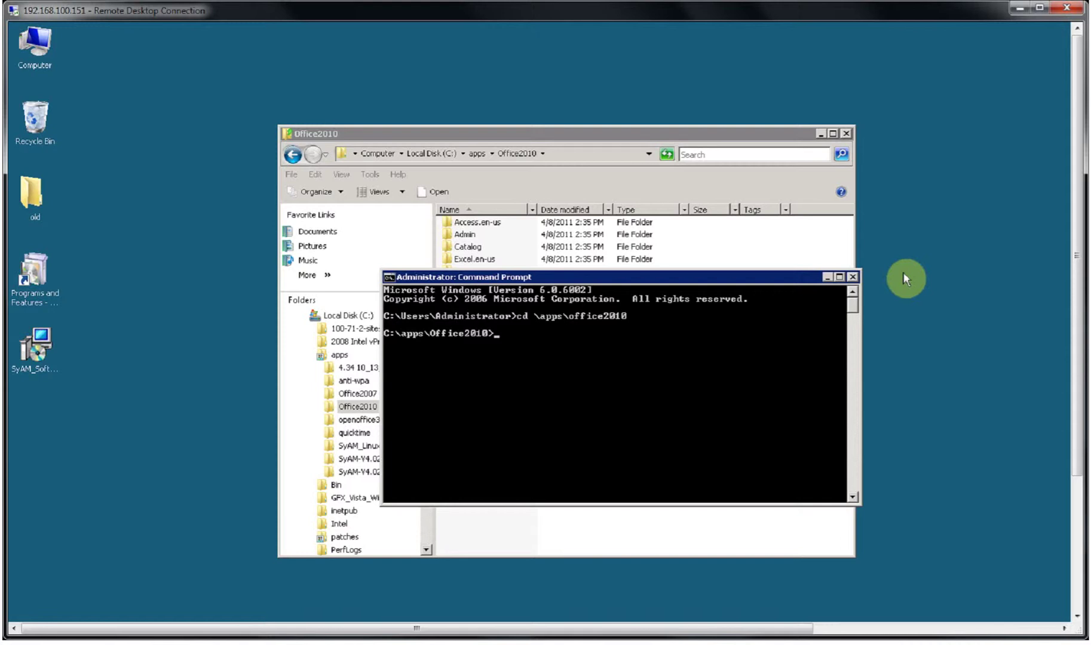
Step: Run setup /admin and create a new Setup customization file for Microsoft Office Professional Plus 2010 (32-bit)
text(setup /admin)
key(Return)
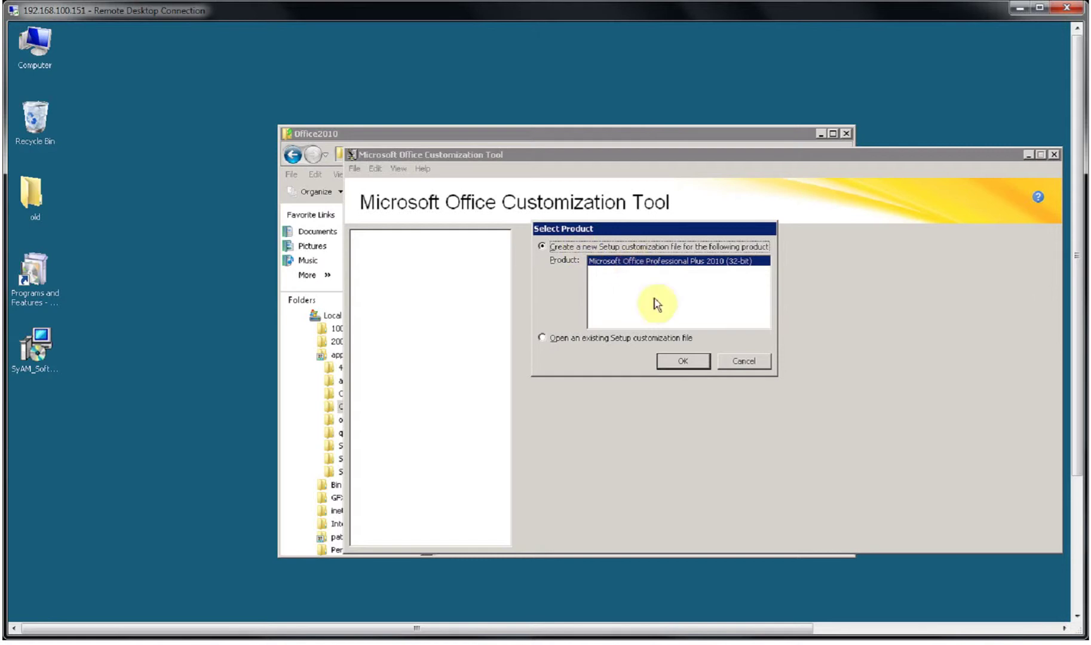
click(682, 361)
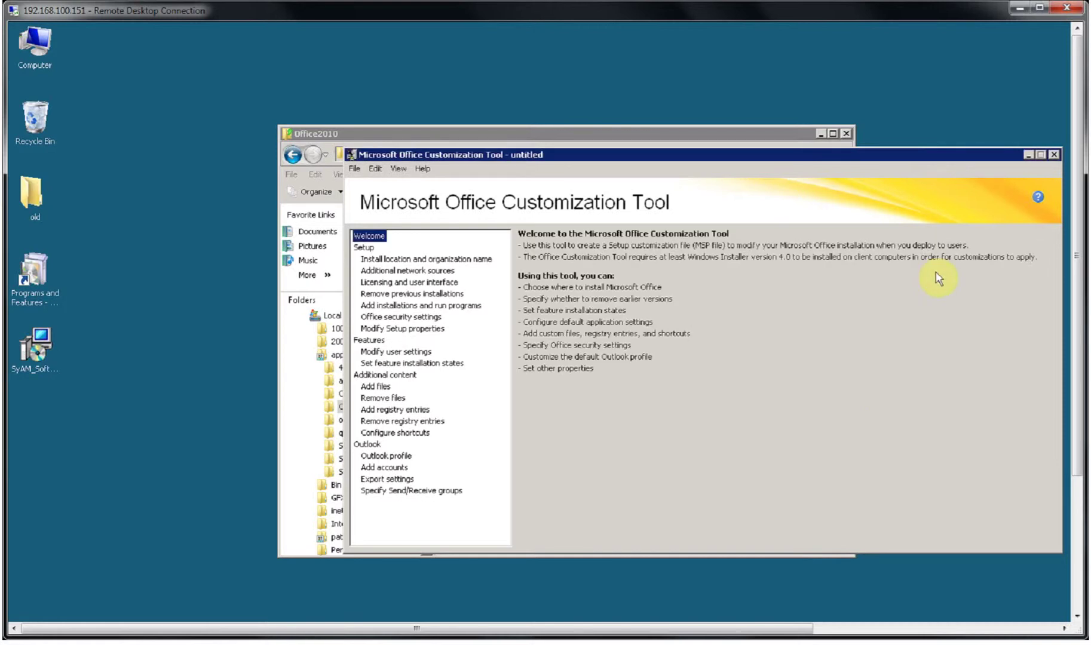
Step: Set the organization name for the Office installation to SyAM Software
click(435, 261)
click(587, 334)
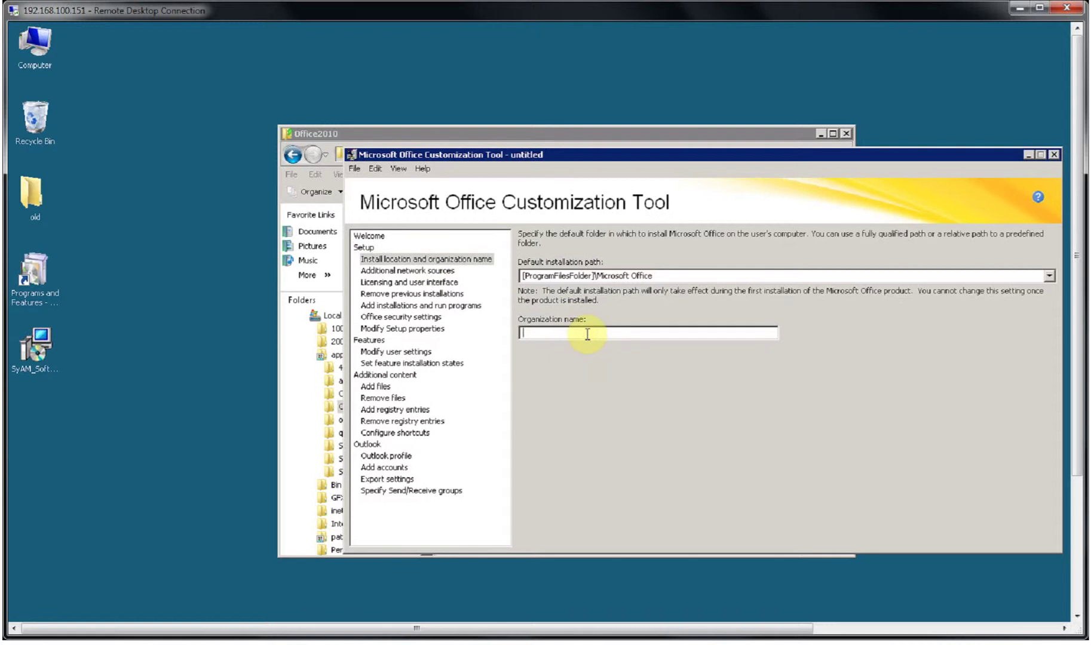
text(SyAM S)
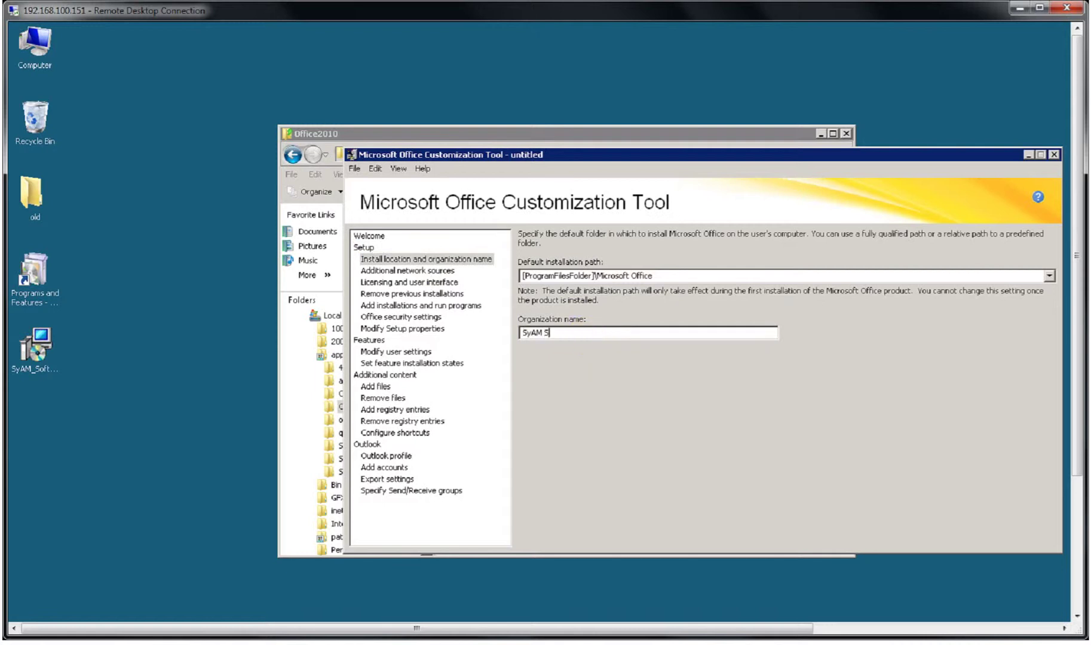
text(oftware)
Step: Configure licensing and user interface with display level None, accepted License Agreement terms, and the option to enter another product key
click(409, 282)
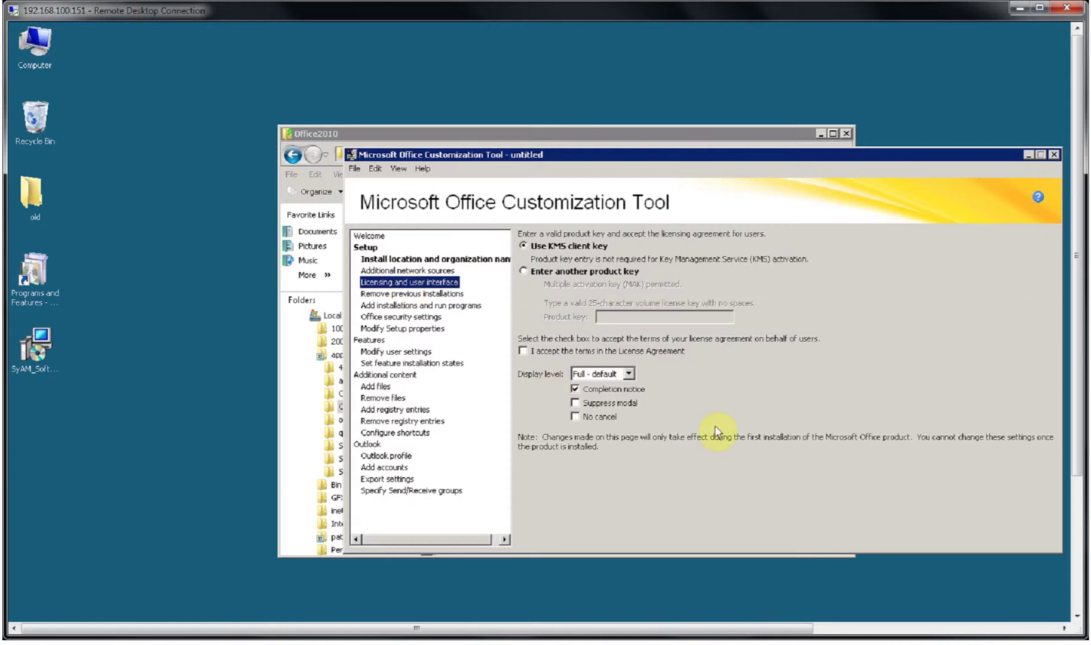
click(629, 373)
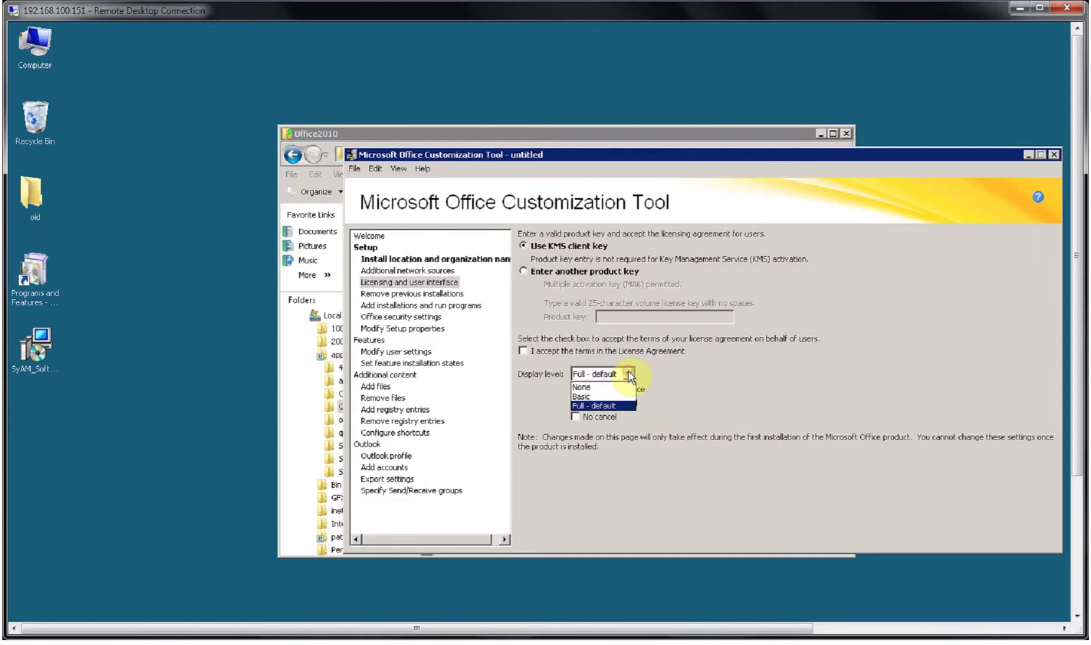
click(627, 387)
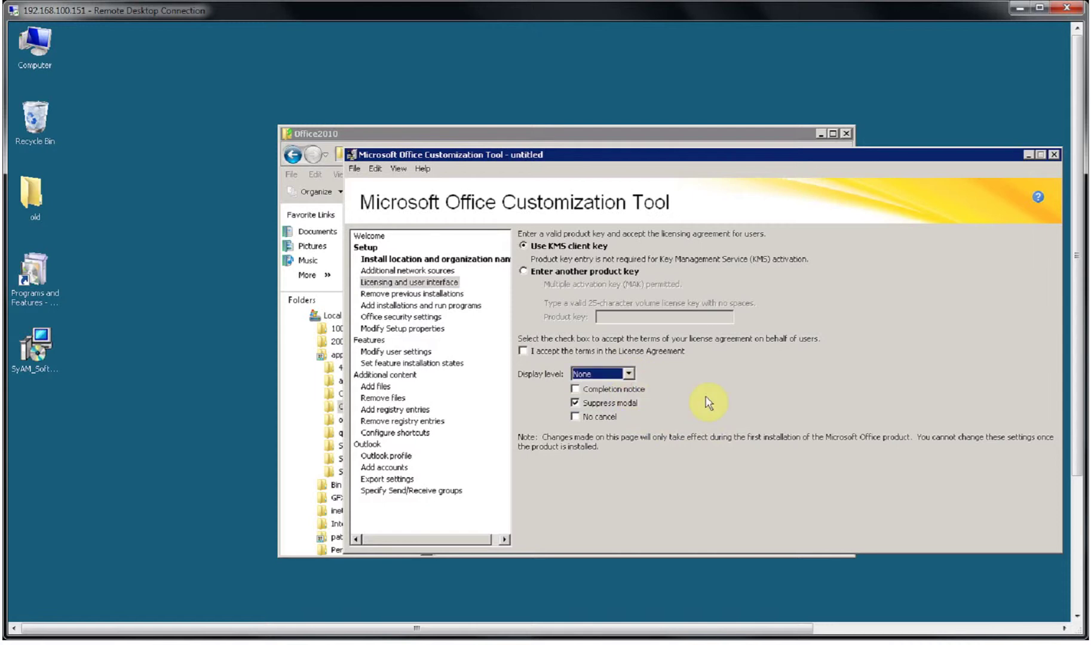
click(522, 351)
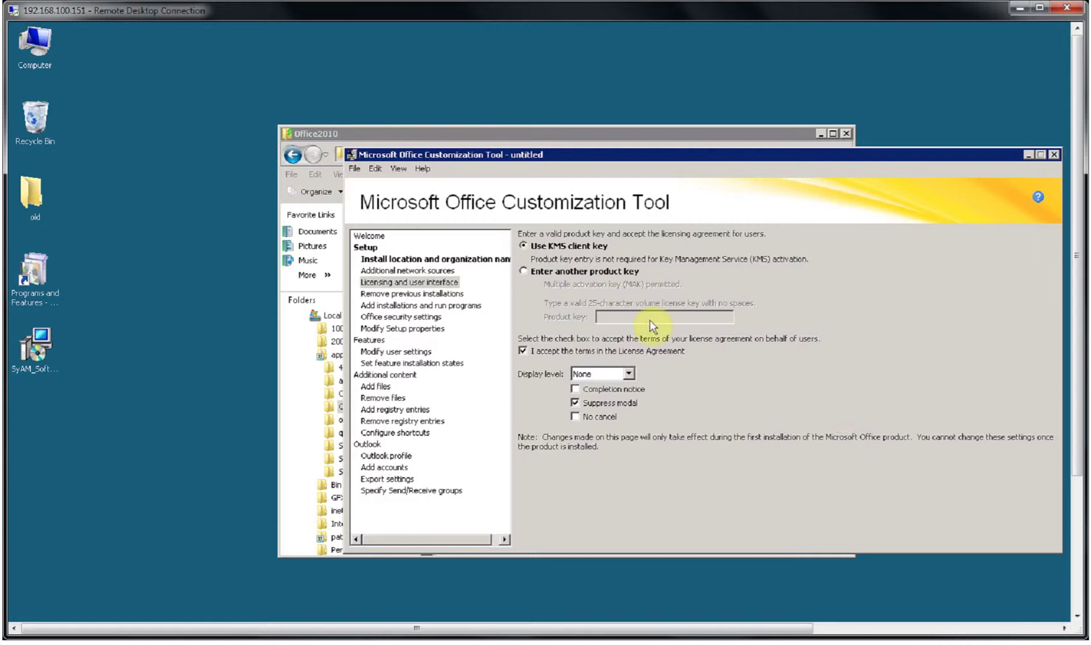
click(524, 273)
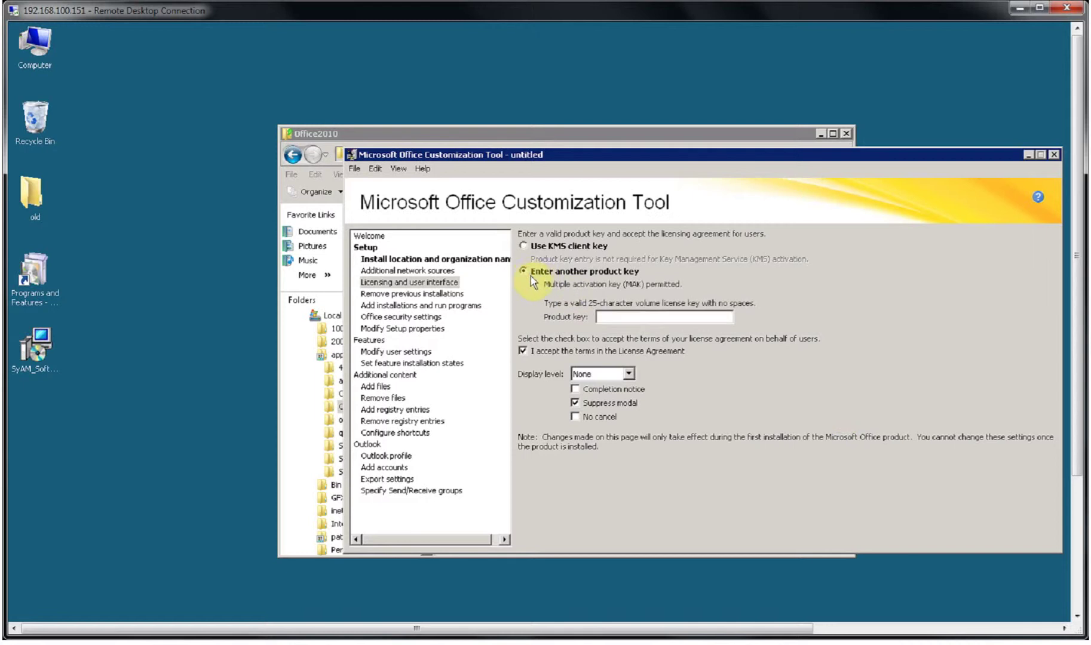
click(614, 317)
Step: Set the feature installation states of Microsoft Access, Microsoft OneNote and Microsoft InfoPath to Not Available
click(413, 363)
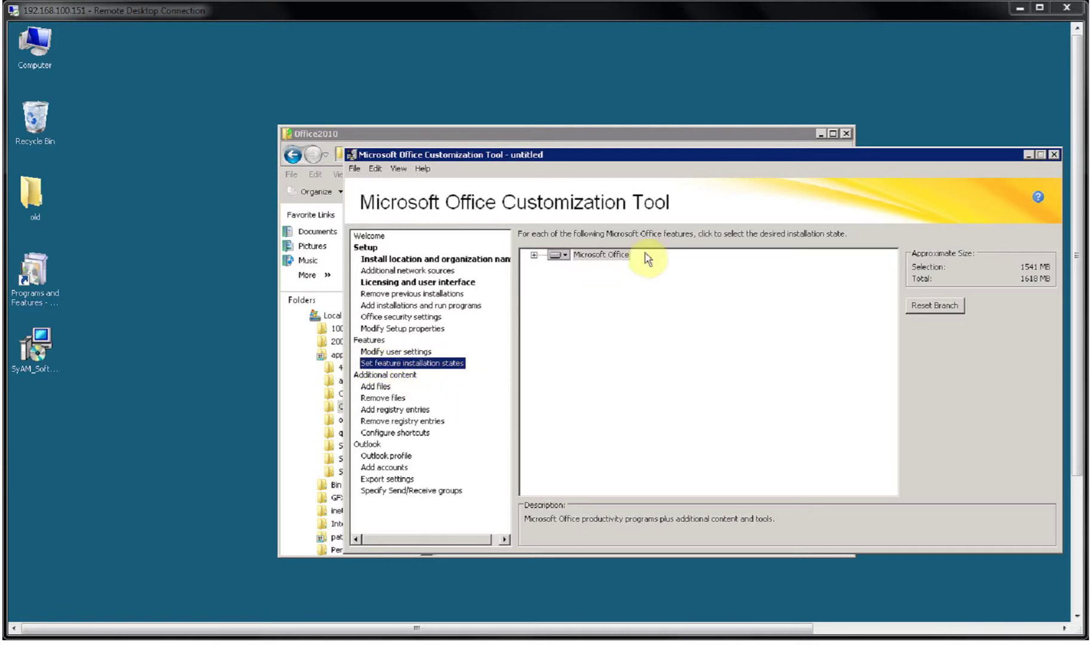
click(533, 255)
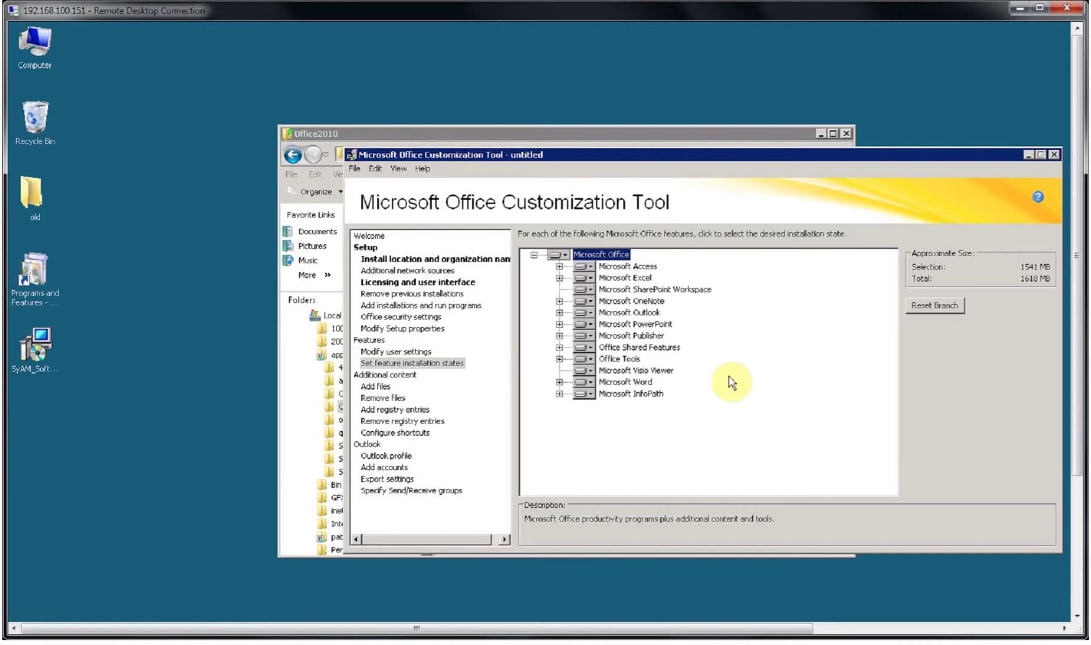
click(589, 267)
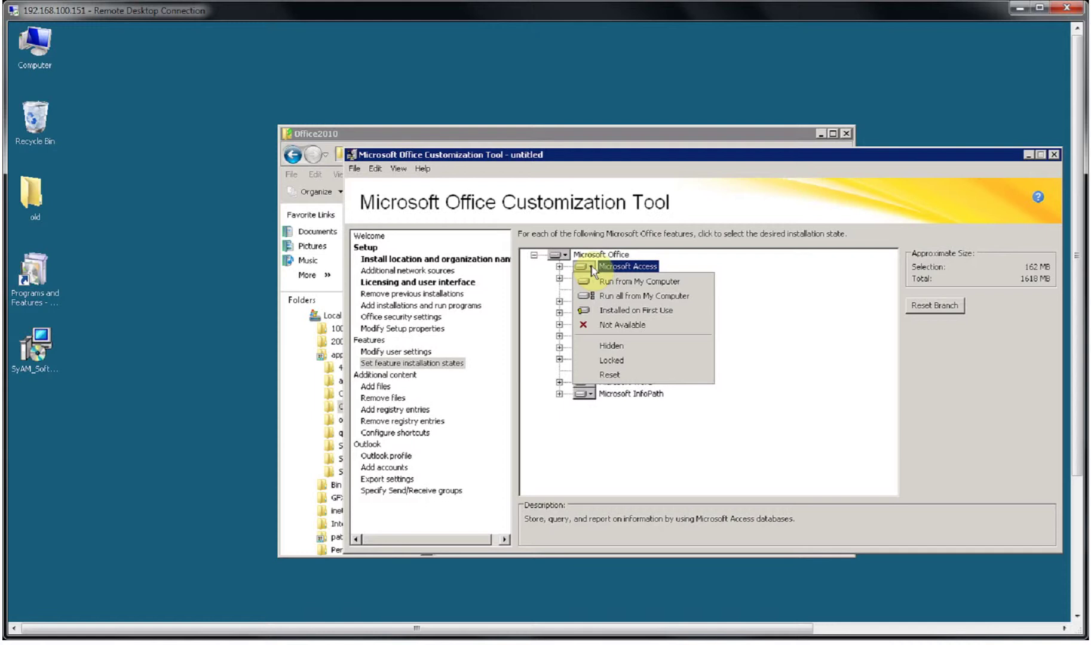
click(622, 324)
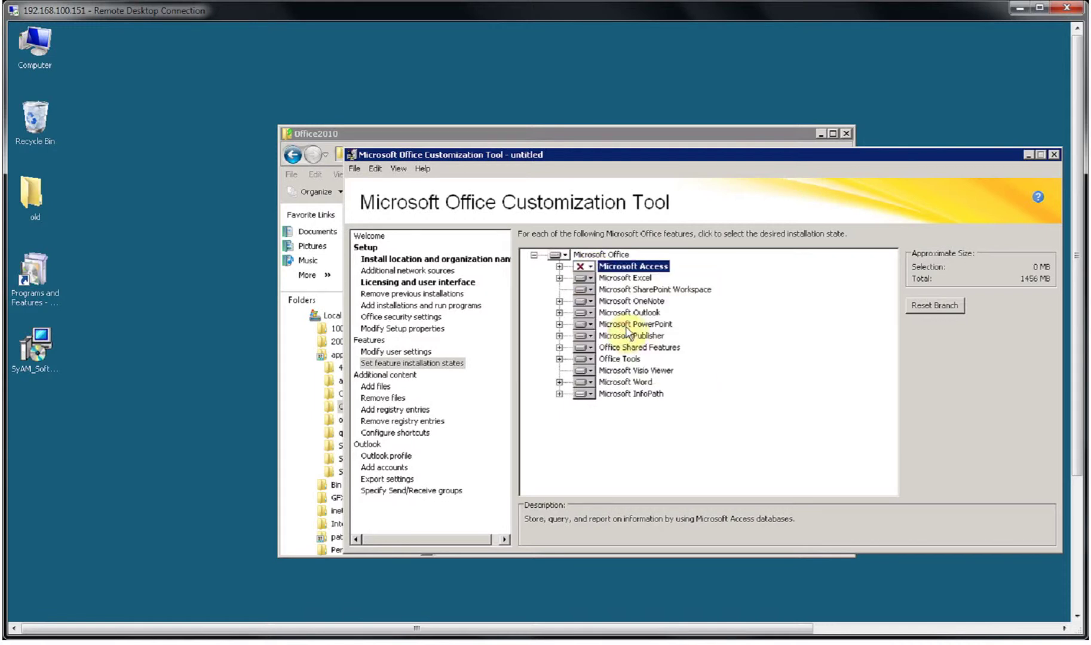
click(590, 303)
click(615, 359)
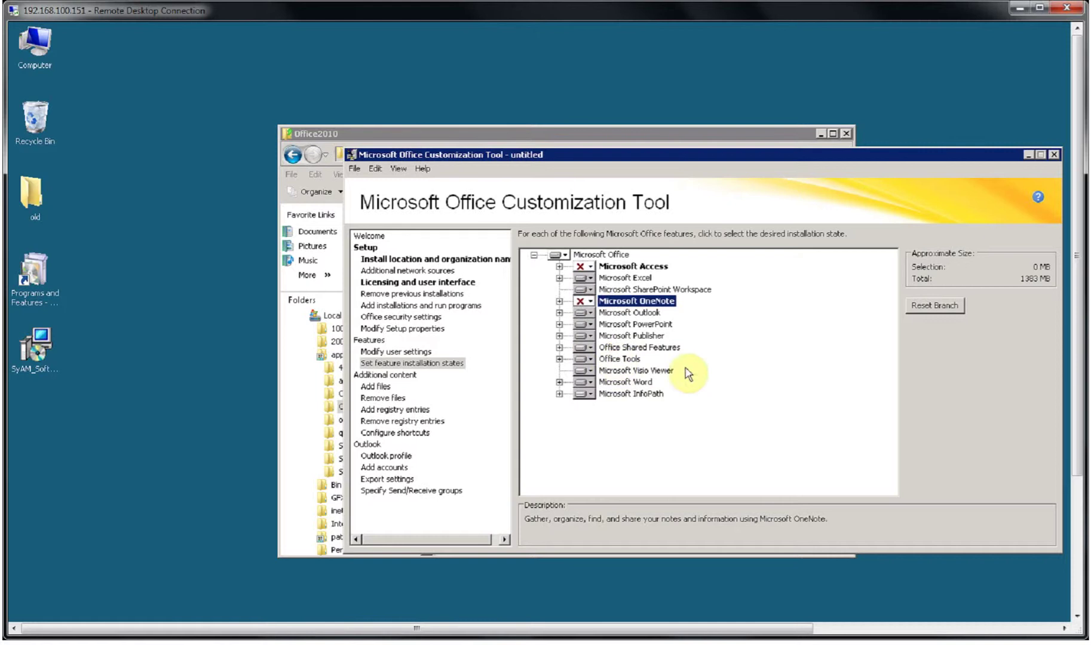
click(590, 395)
click(614, 452)
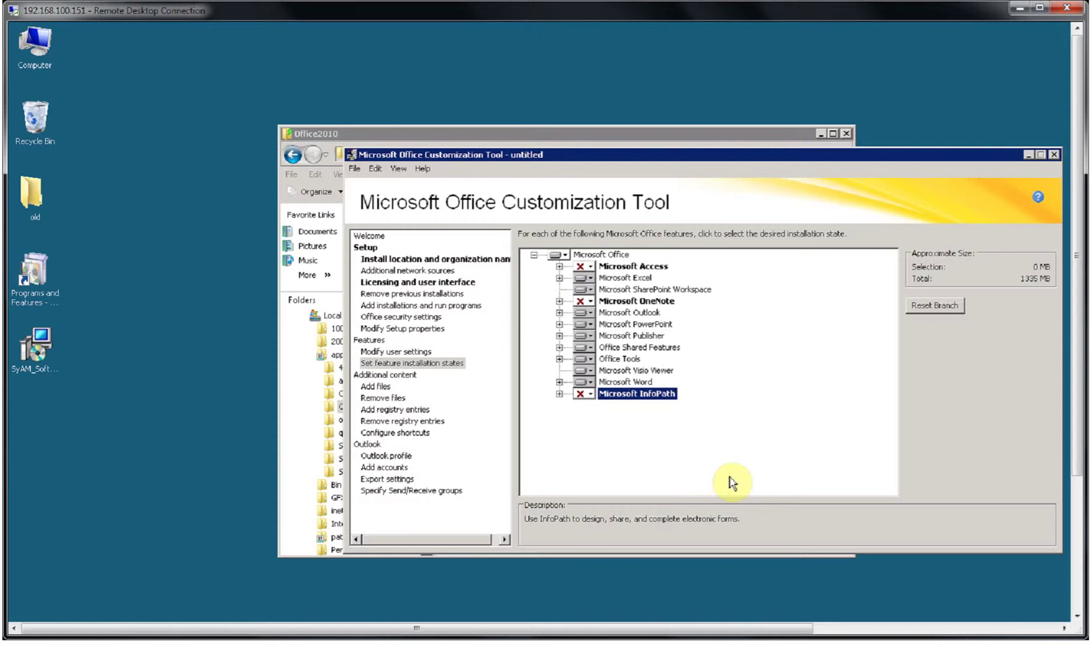
Step: Save the customization as an MSP file named office2010 in the C:\apps\Office2010 folder
click(355, 169)
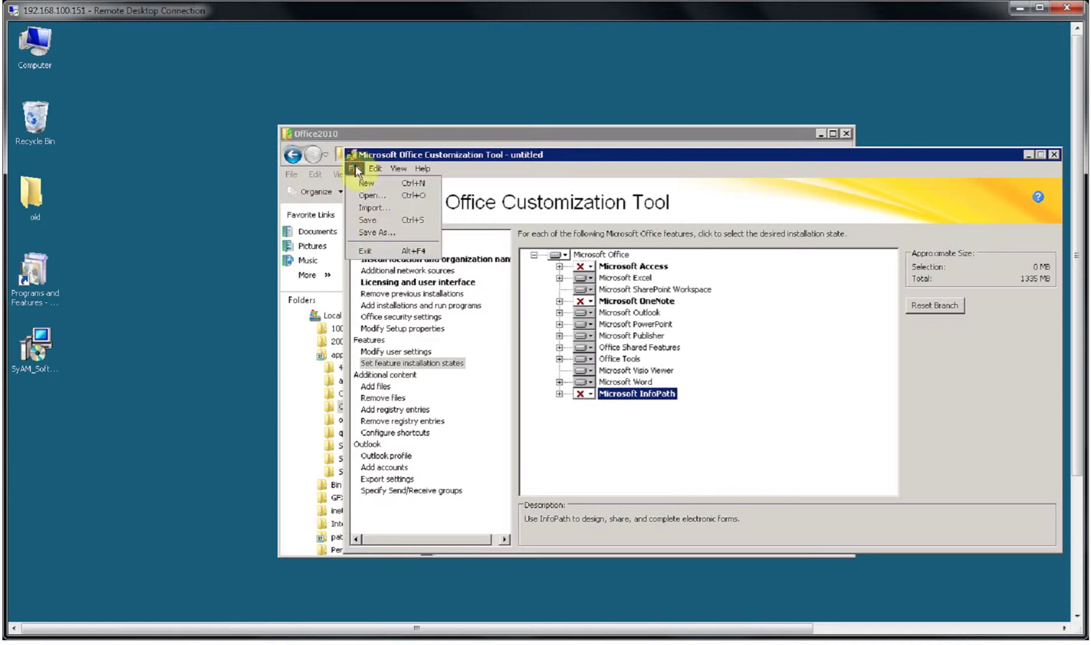
click(372, 232)
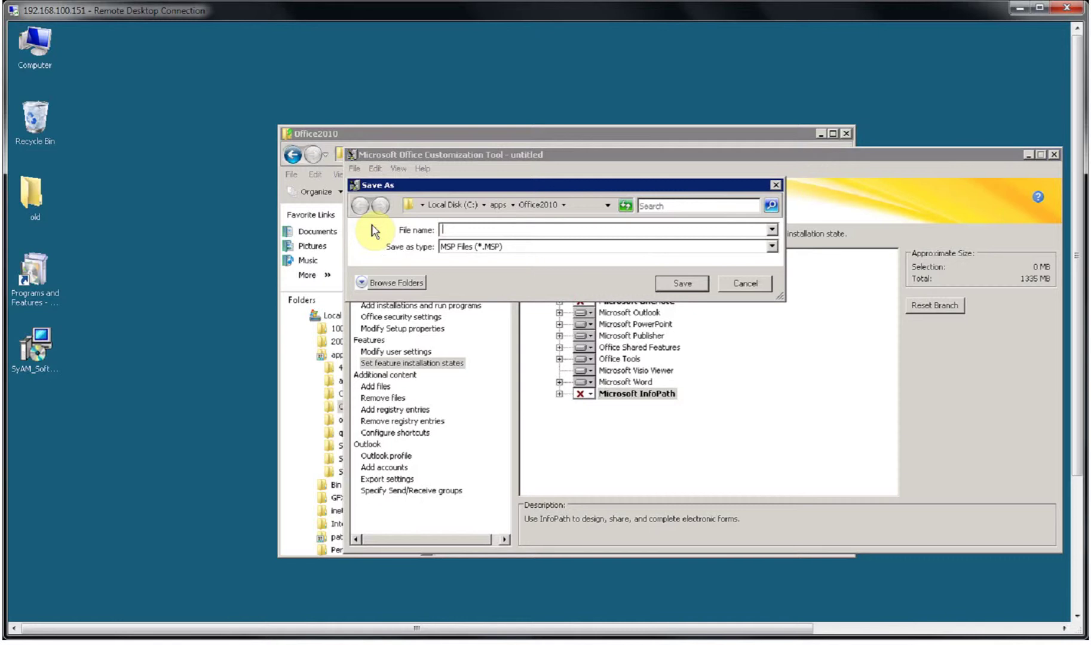
text(off)
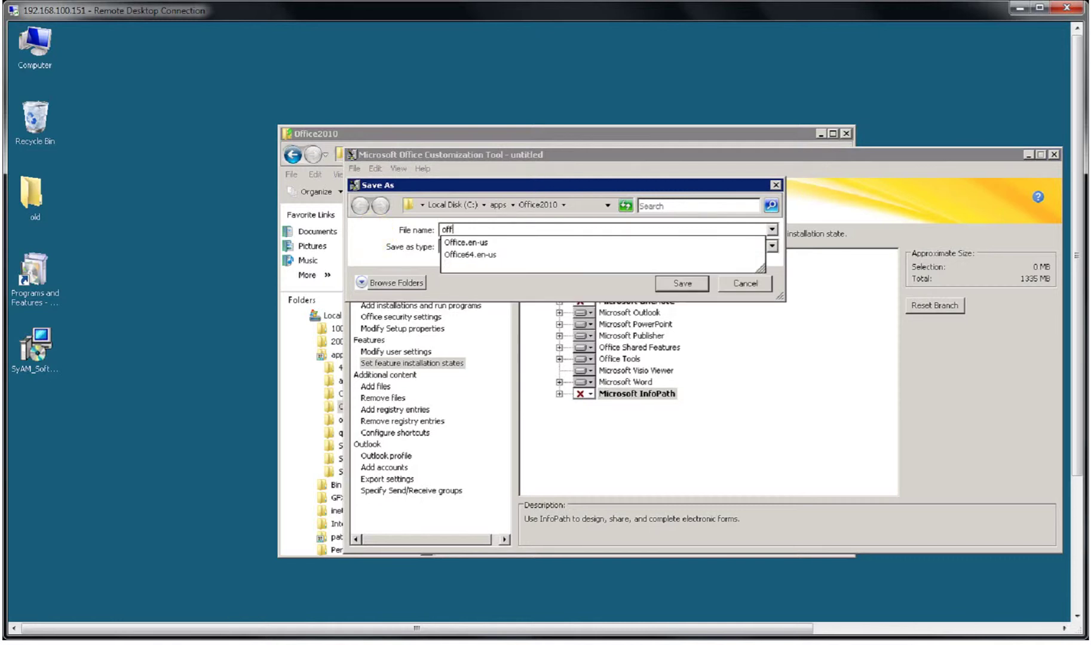
text(ice201)
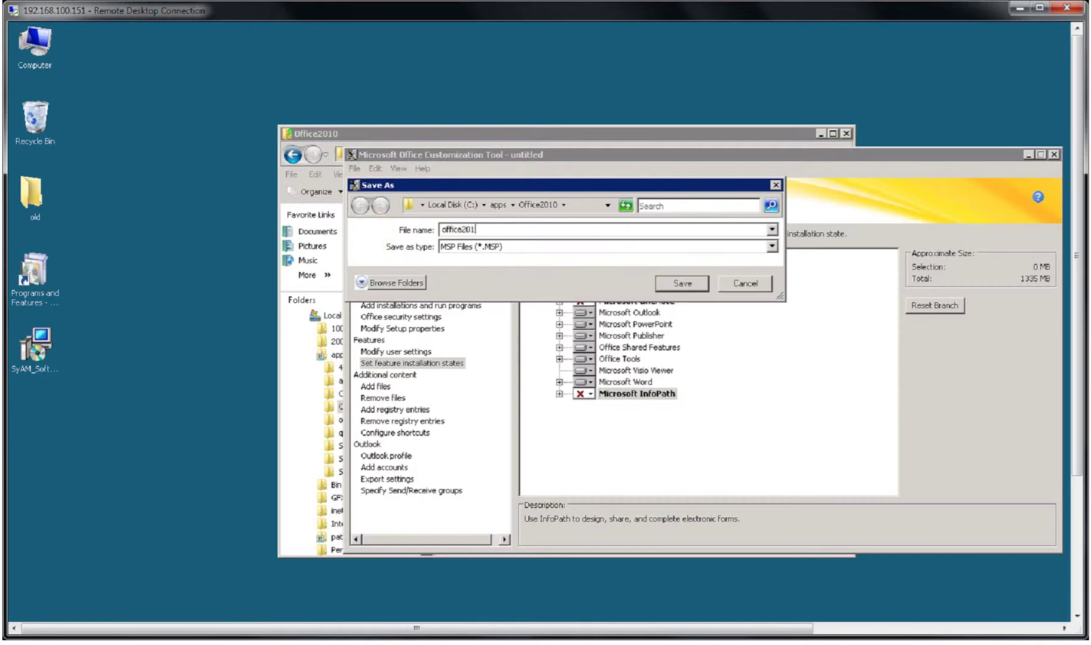
text(0)
click(676, 283)
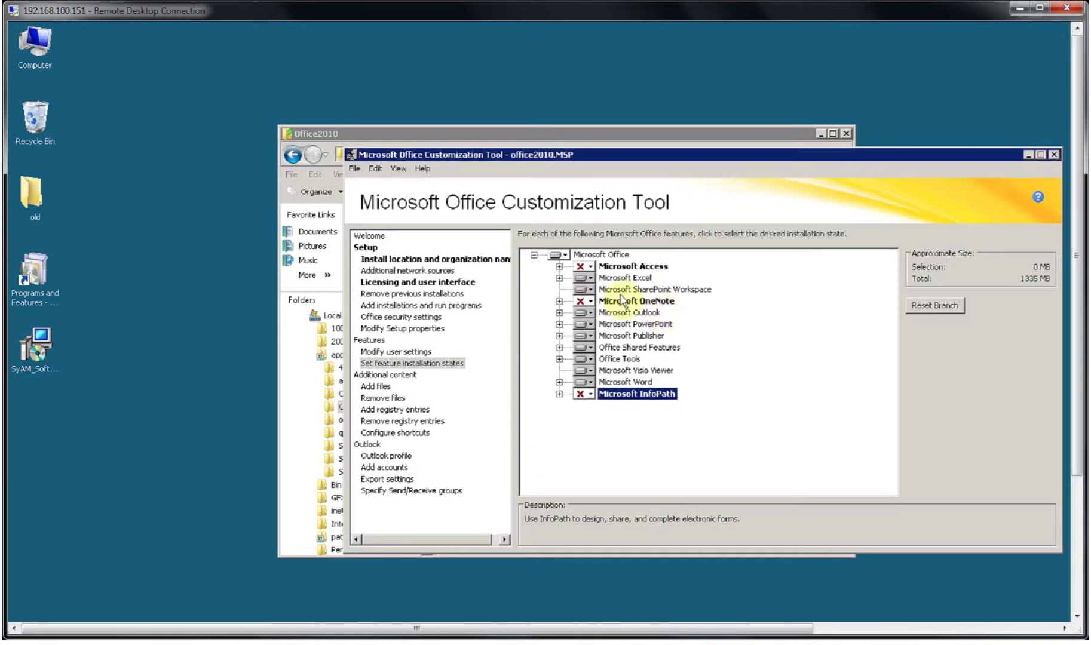
Step: Exit the Microsoft Office Customization Tool
click(354, 169)
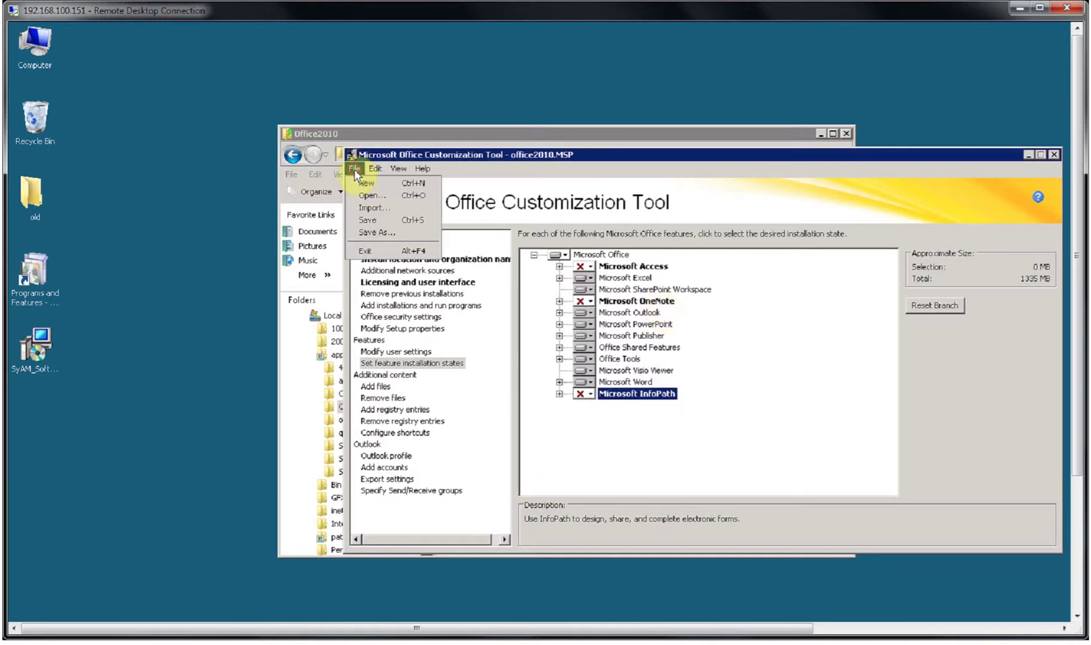
click(366, 250)
click(716, 456)
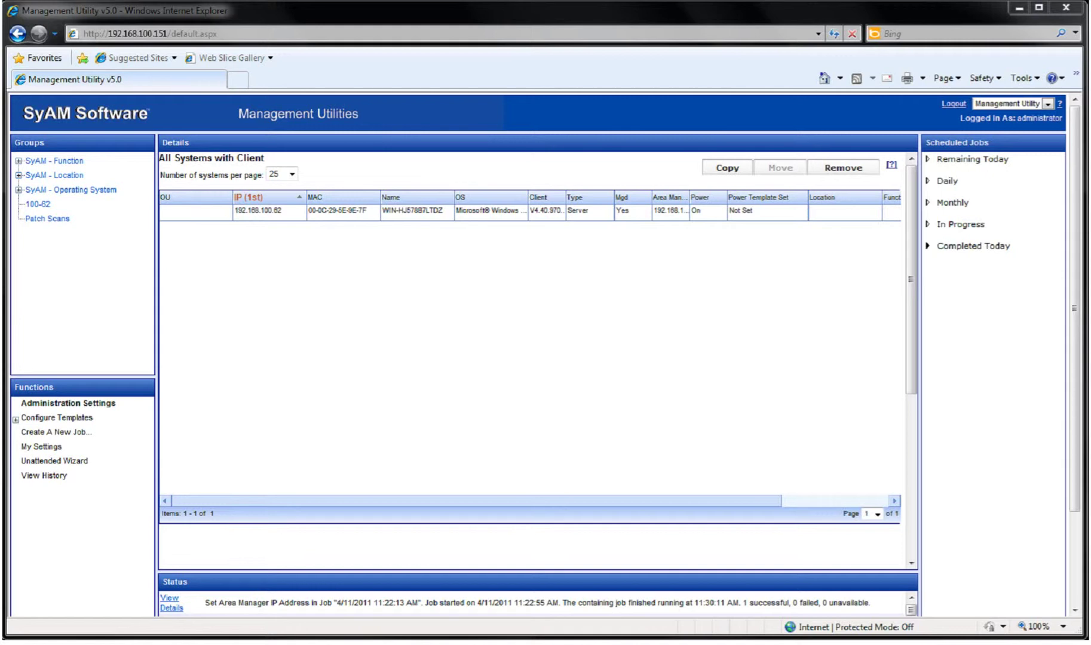
Step: Start a Third Party Deployment Template named Microsoft Office 2010
click(42, 418)
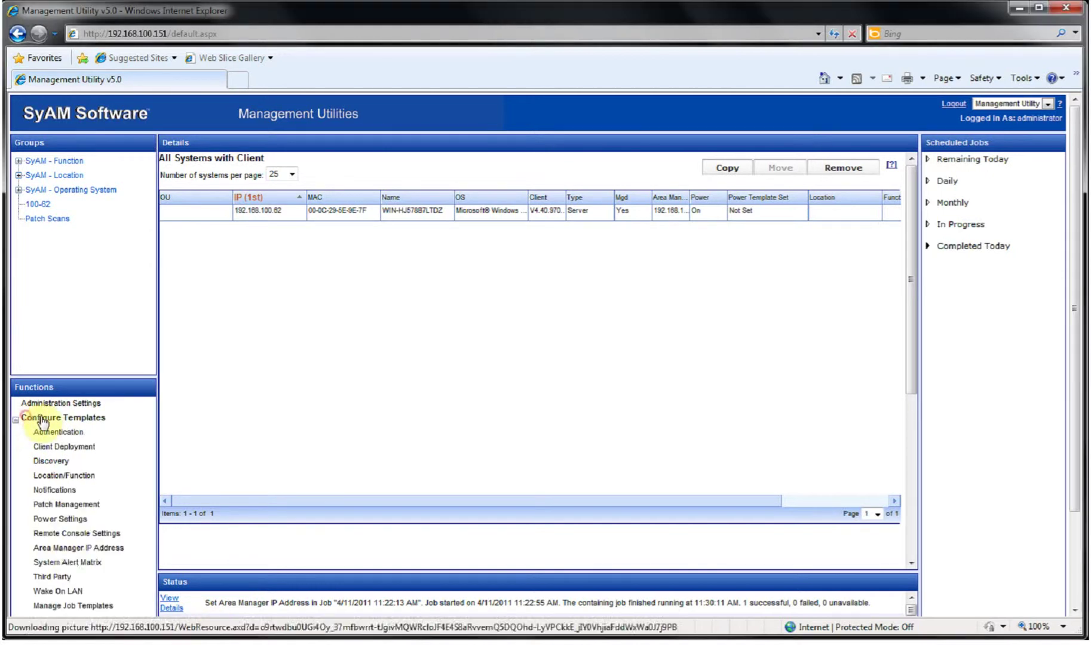
click(64, 577)
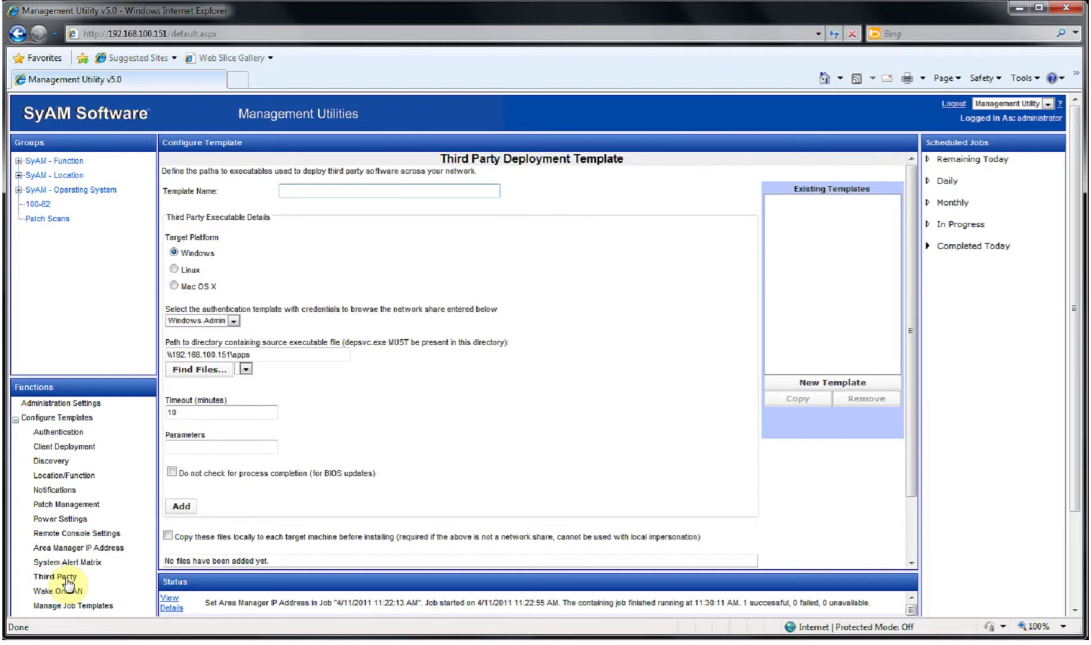
click(340, 190)
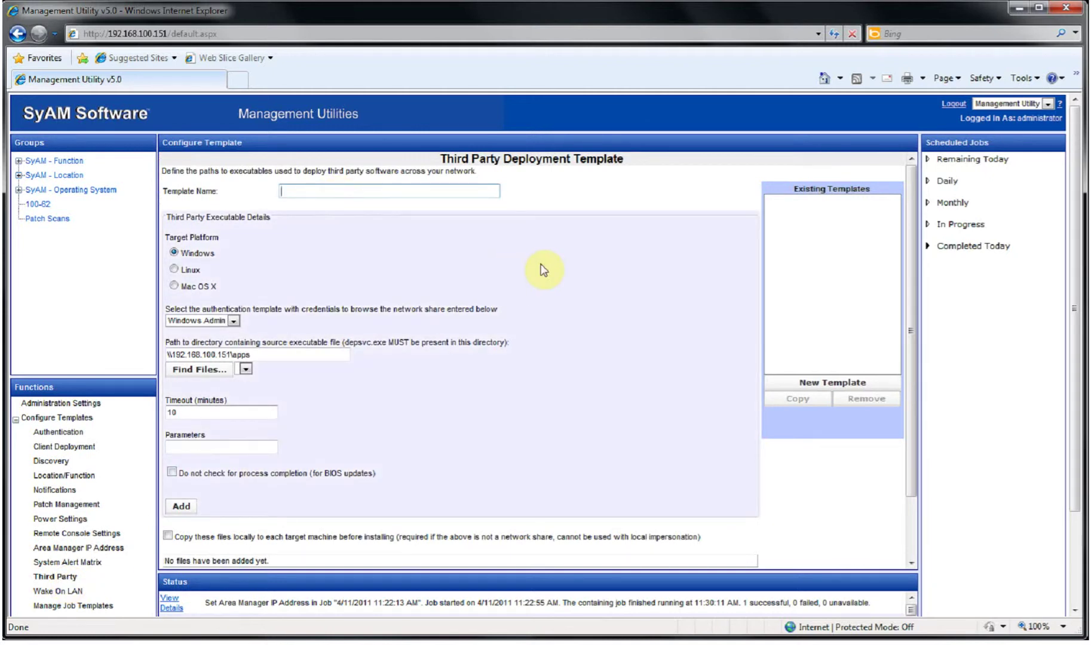
text(Microsoft Office 2010)
Step: Find the files in the \\192.168.100.151\apps share and choose setup.exe from the Office2010 folder as the template's executable
click(265, 355)
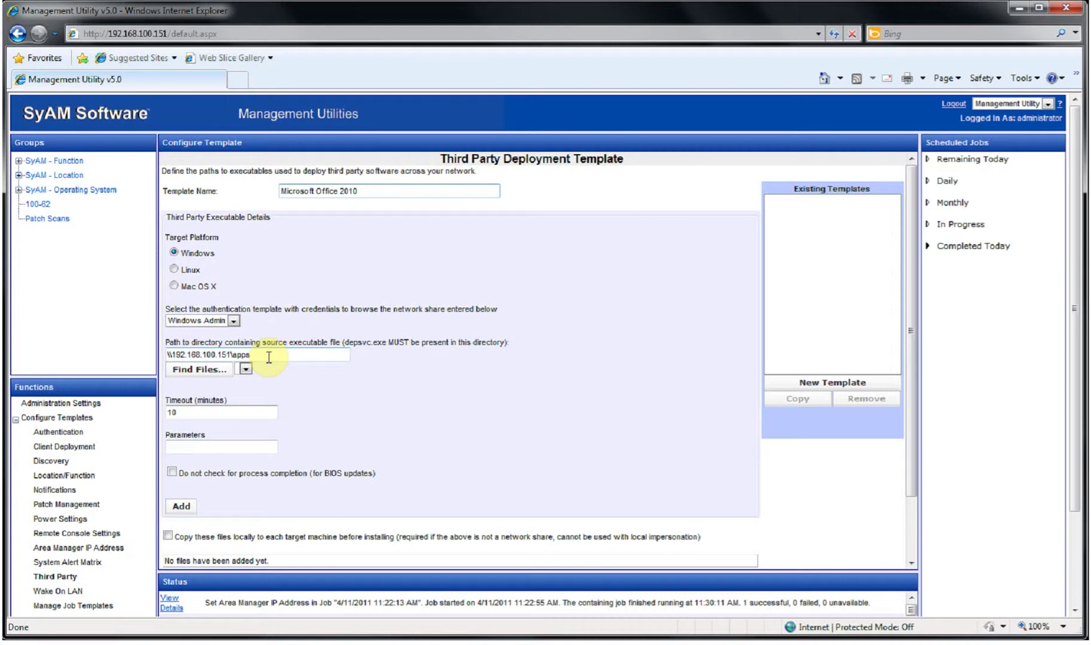
click(206, 371)
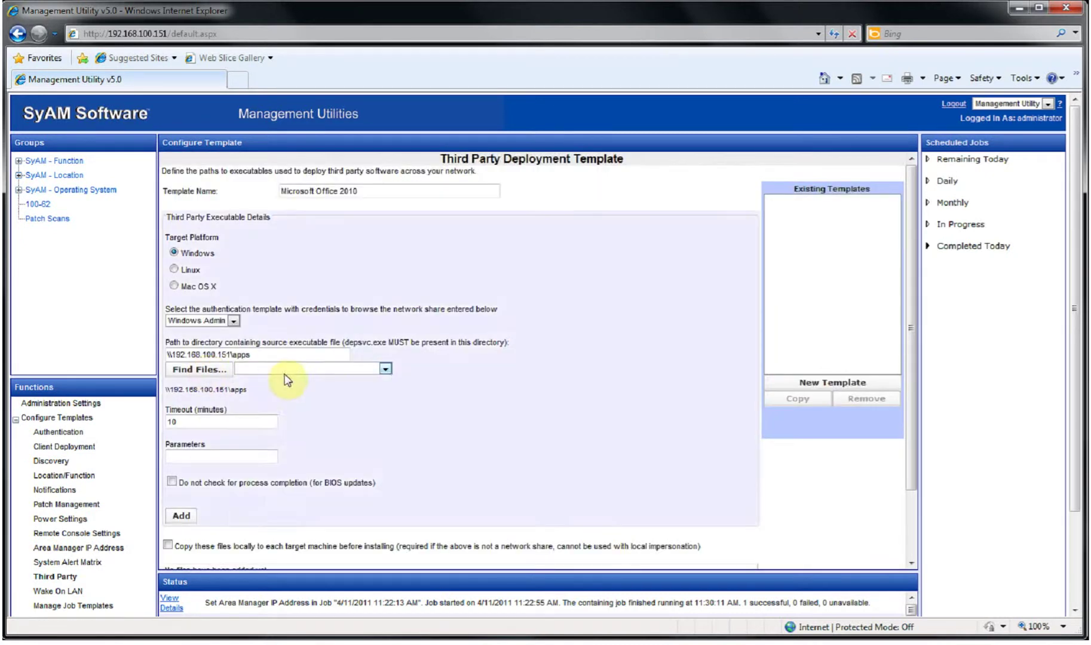
click(286, 370)
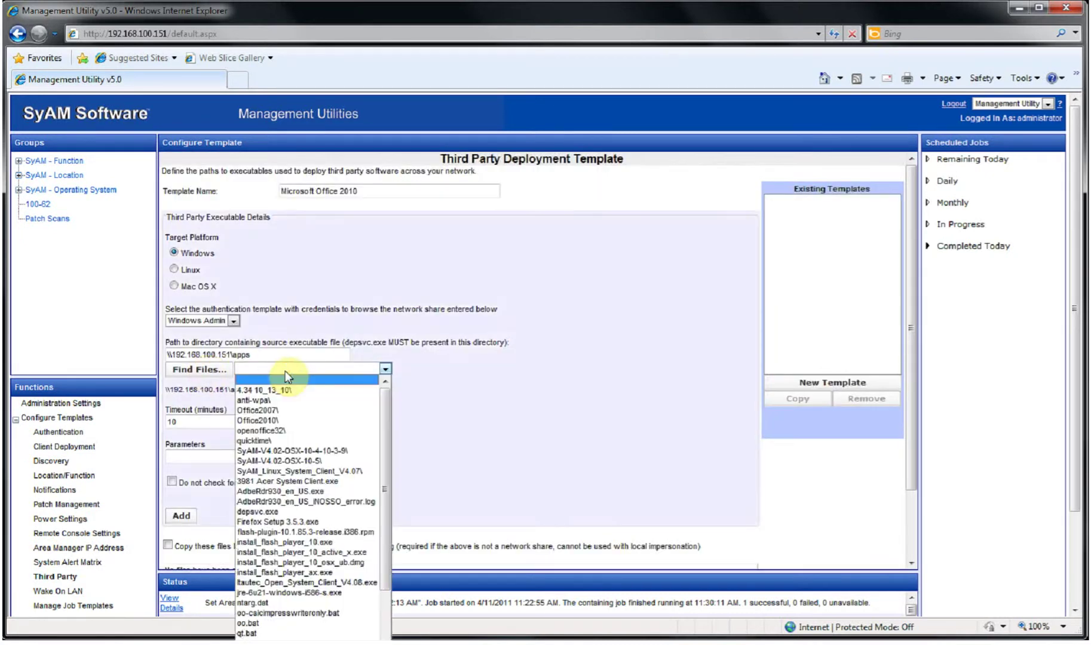
click(286, 421)
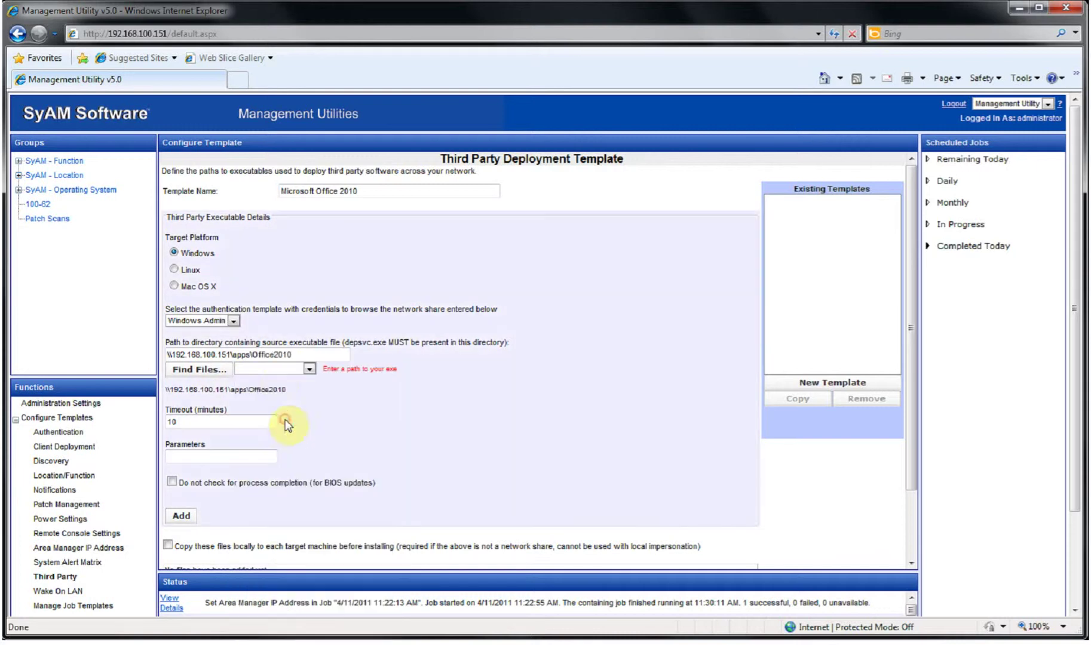
click(272, 368)
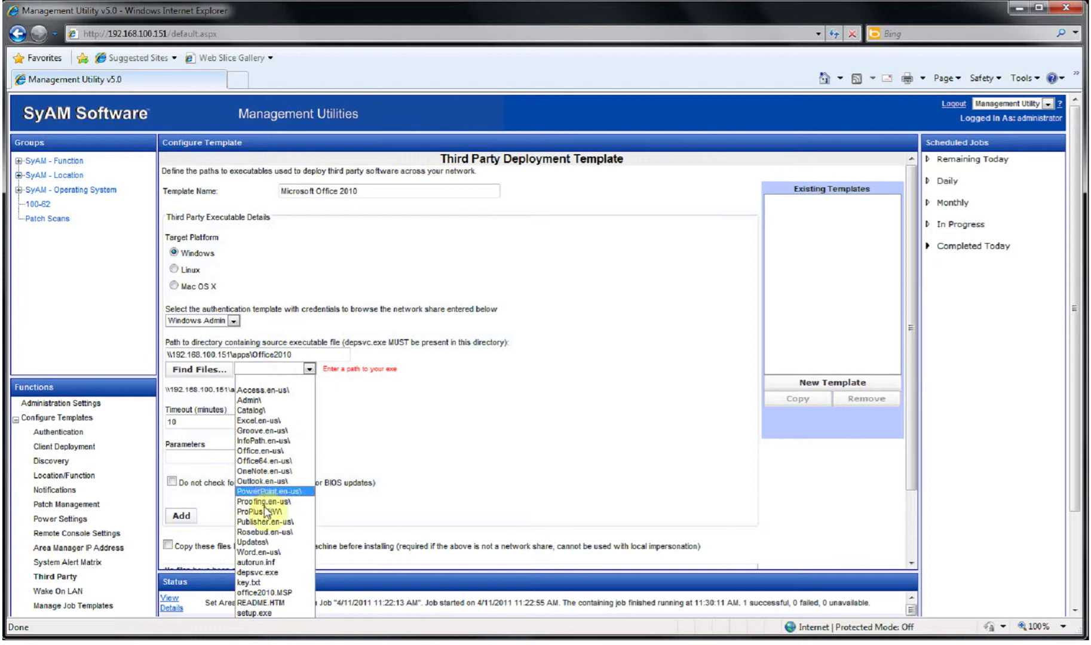
click(274, 611)
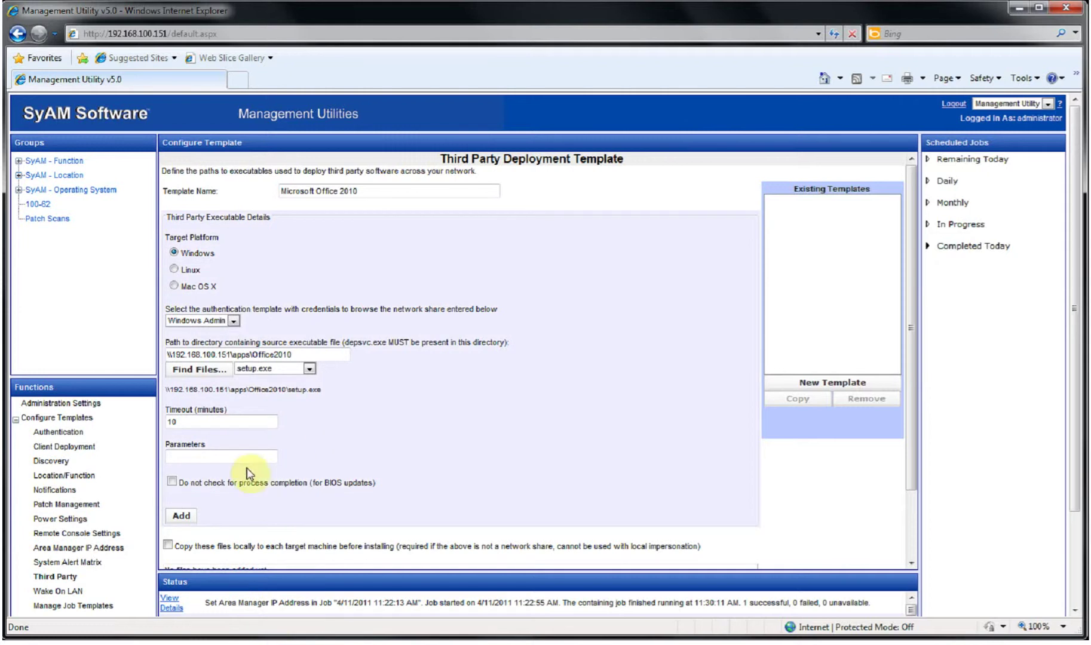
Step: Add the executable to the template with the parameters /adminfile office2010.msp and save the template
click(235, 457)
text(/adminfile)
text(office20)
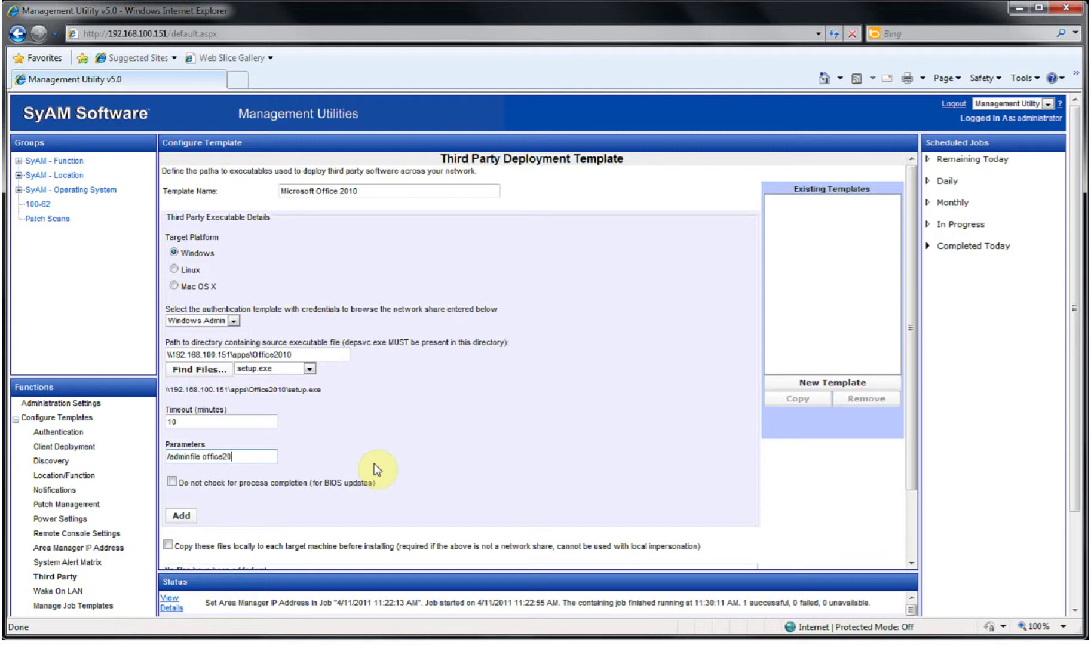
text(10.msp)
click(182, 518)
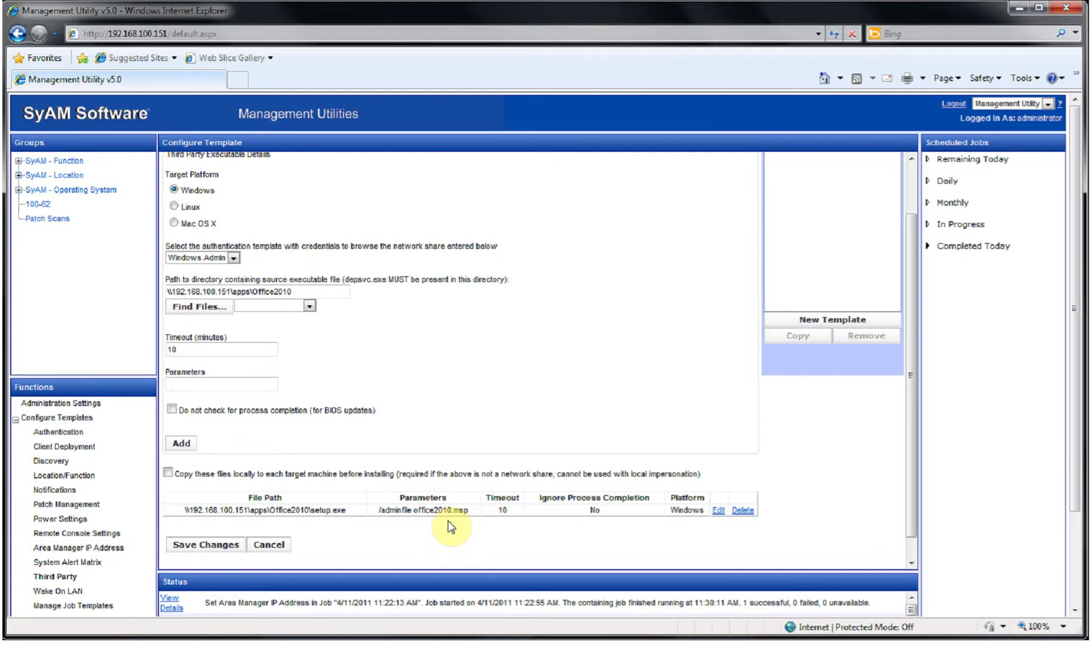
click(207, 544)
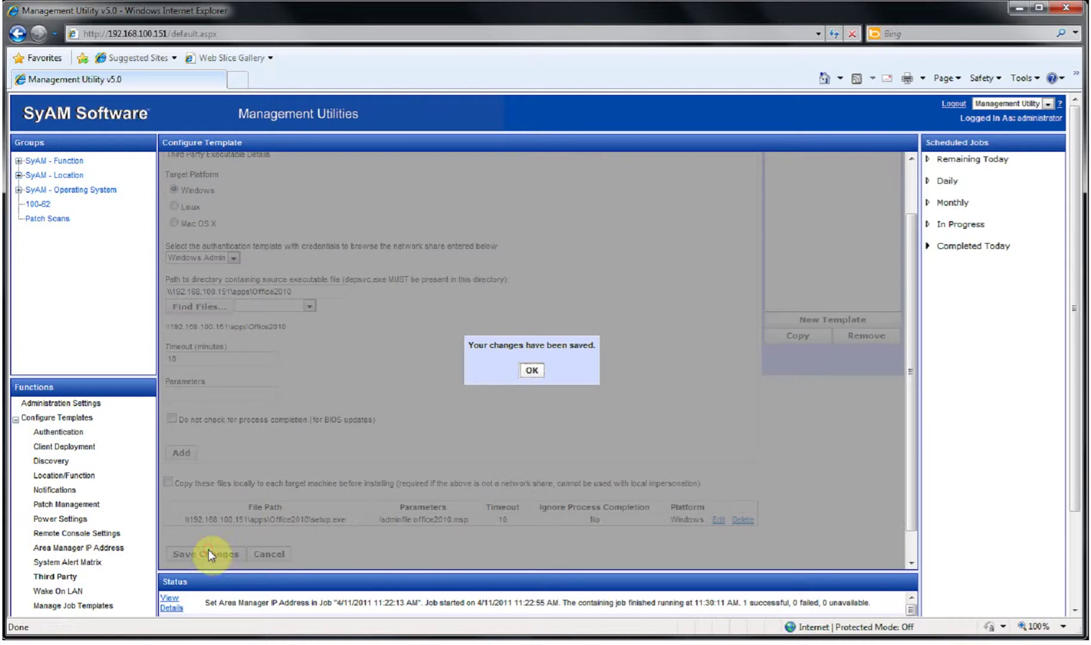
click(530, 371)
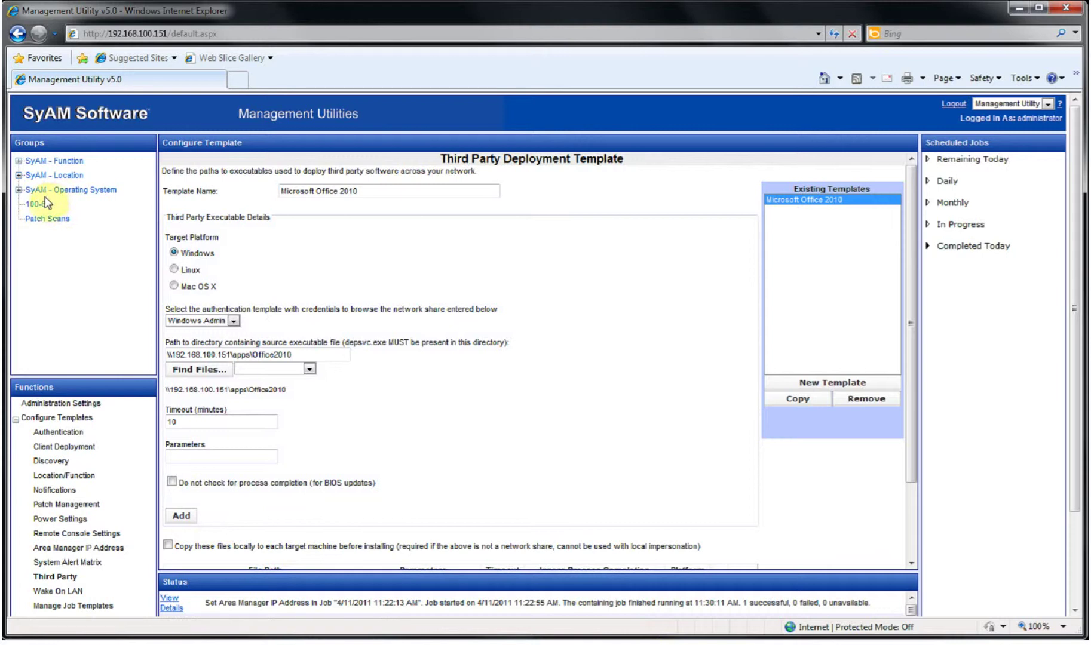
Step: Run a Deploy Third Party Software job on system 192.168.100.62 in group 100-62, using the Windows Admin and Microsoft Office 2010 templates
click(44, 205)
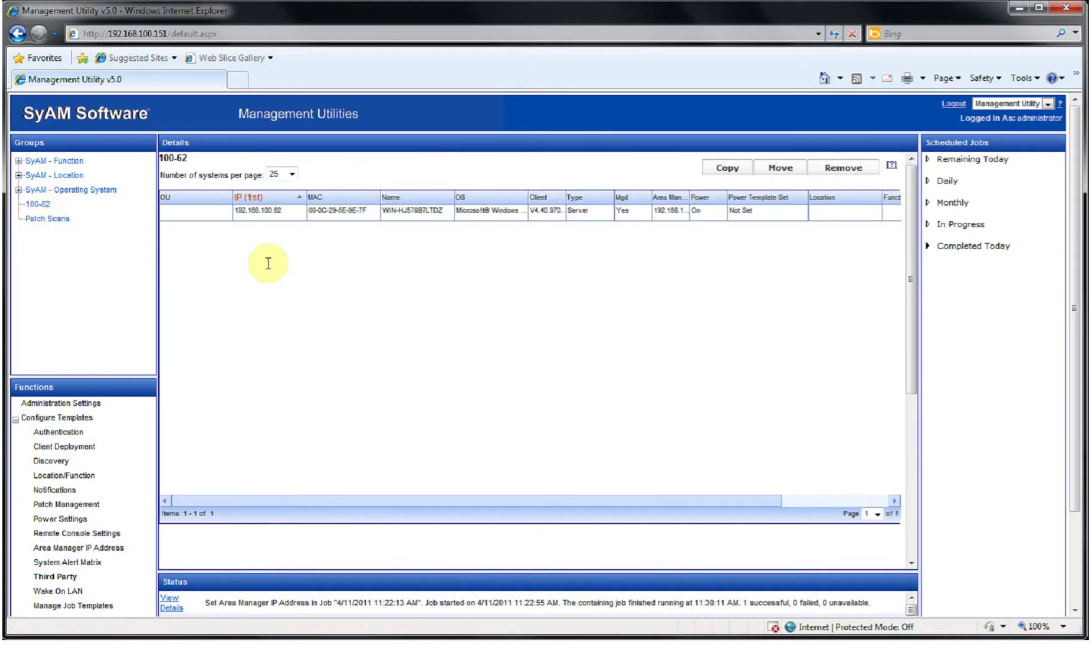
click(266, 212)
right_click(266, 212)
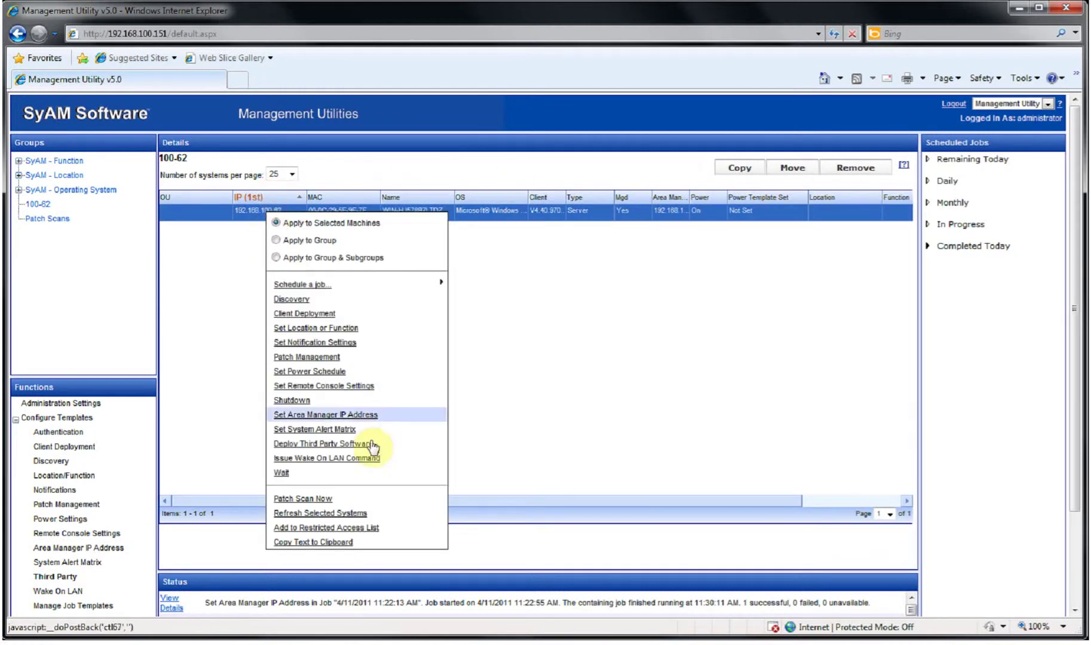
click(323, 444)
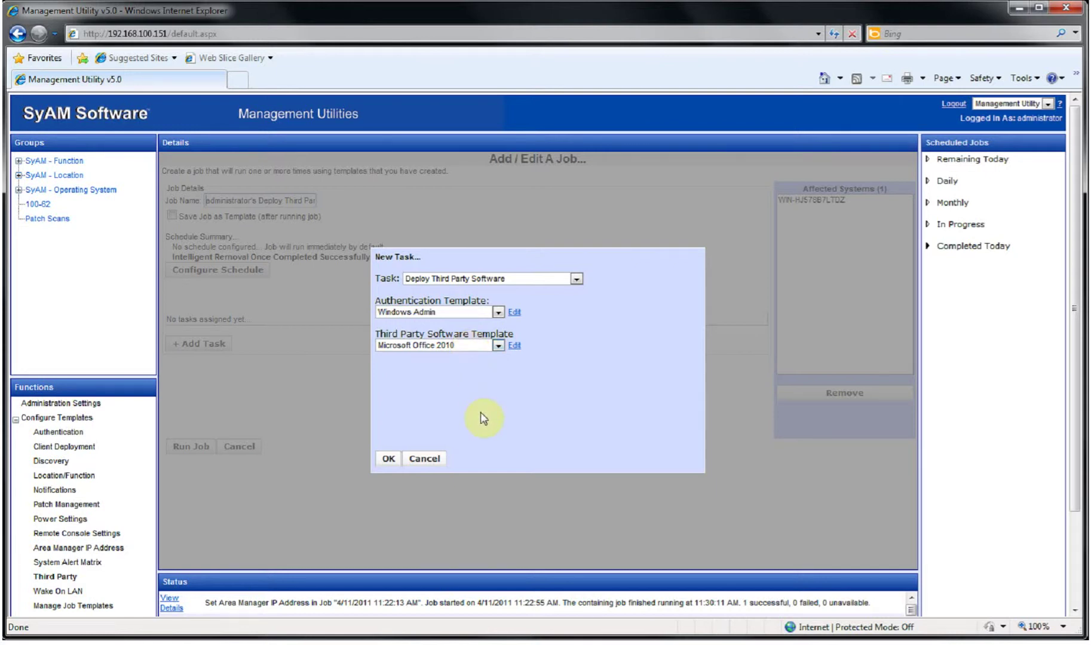
click(388, 459)
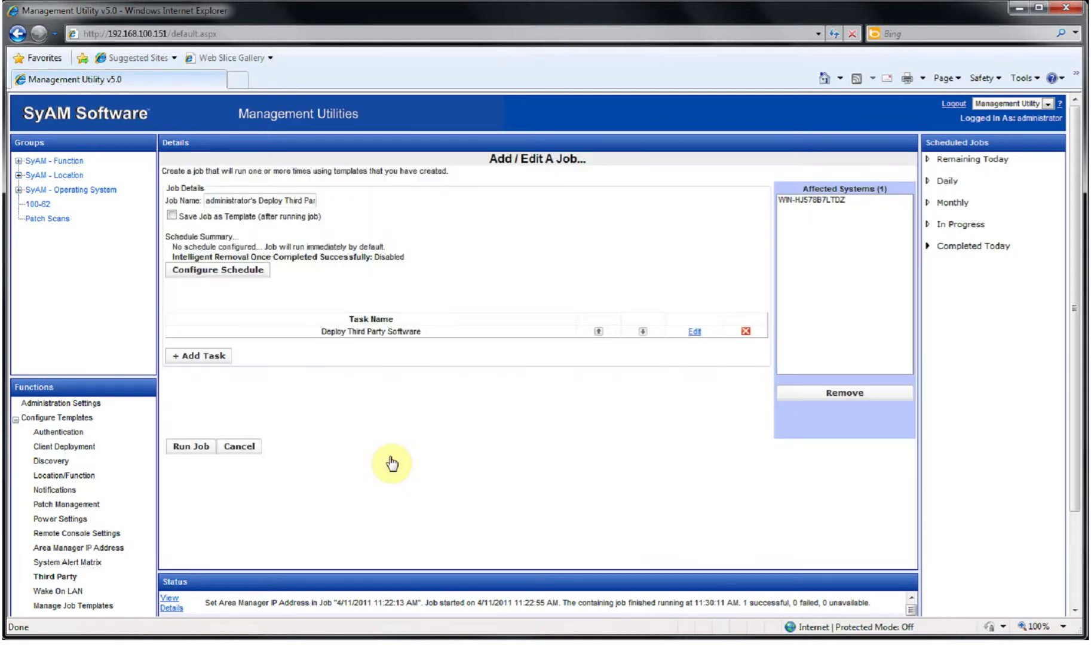
click(204, 452)
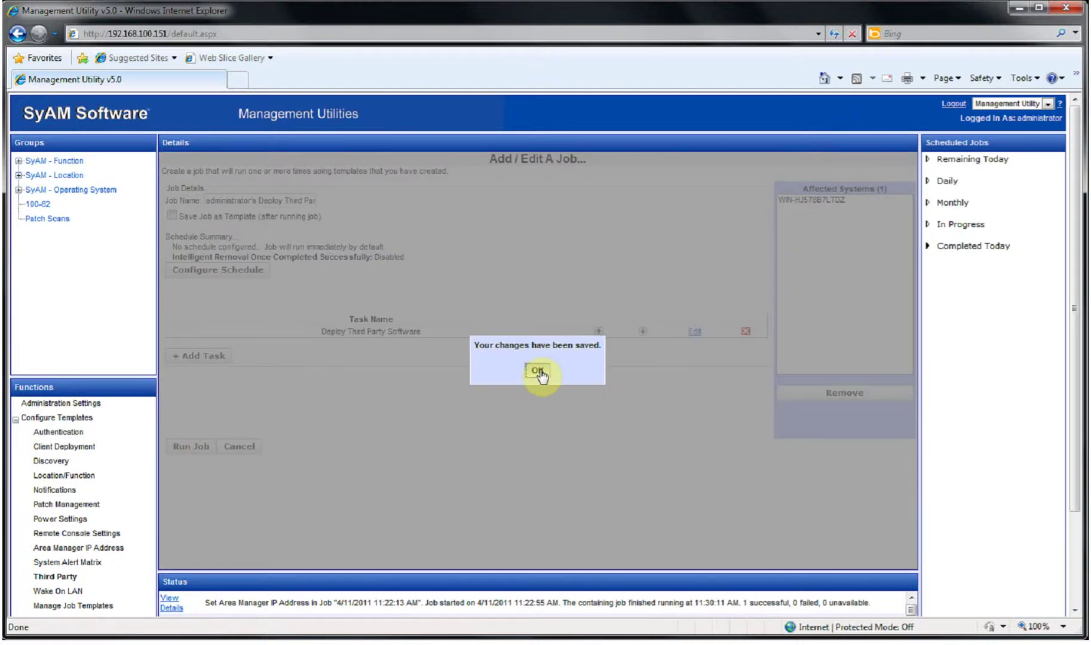
click(538, 370)
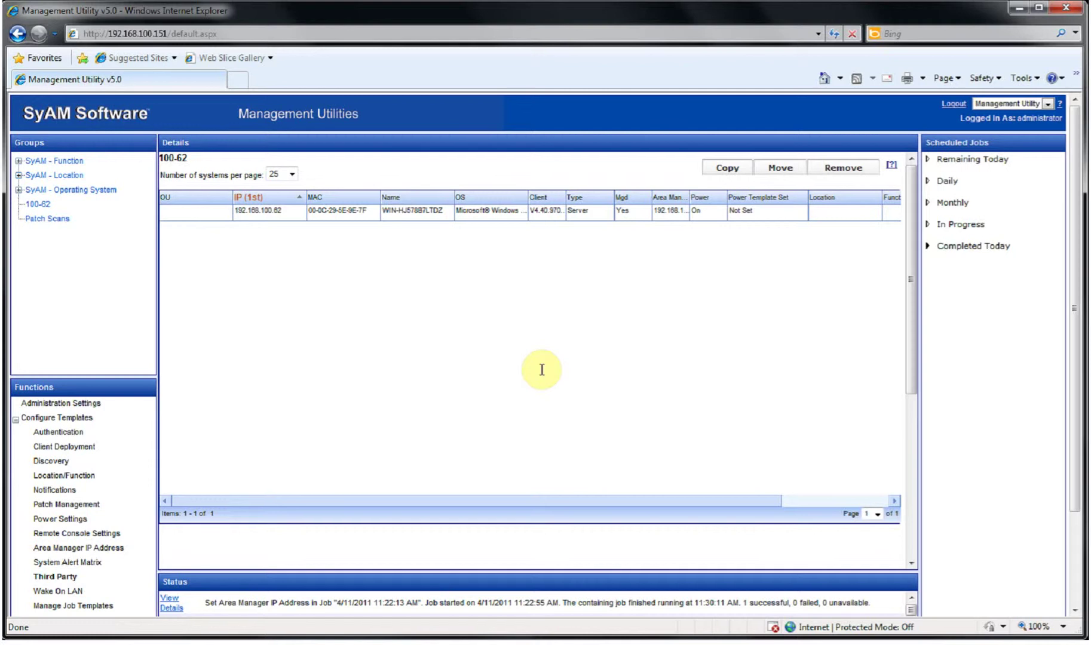
Step: Check the jobs in progress and completed today, and review the status details of the third-party software deployment
click(928, 226)
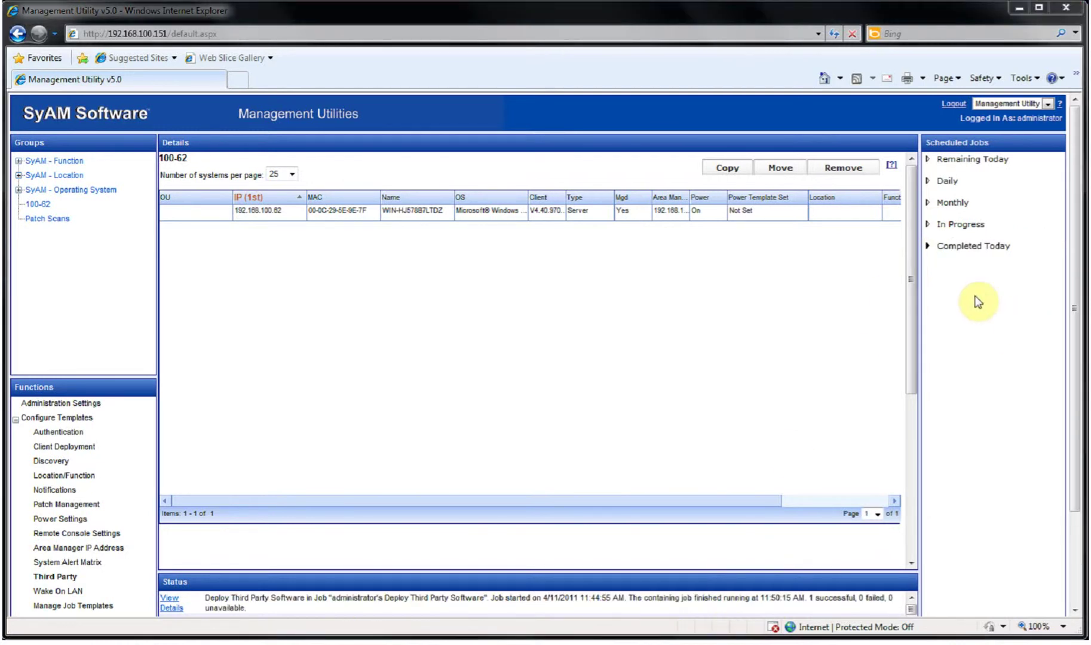
click(928, 247)
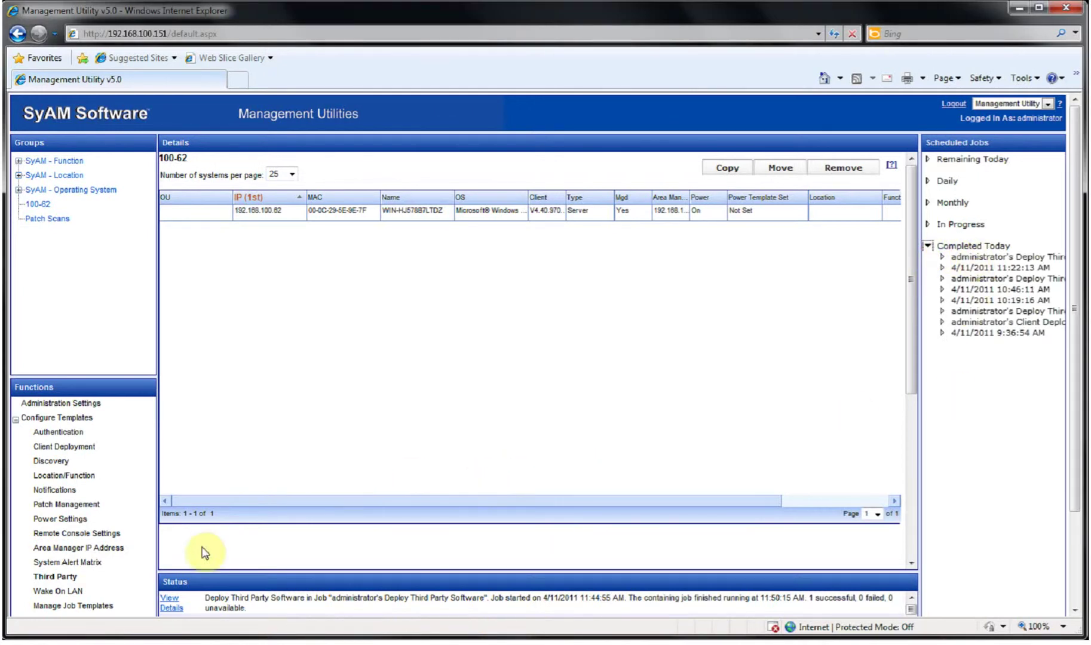
click(169, 605)
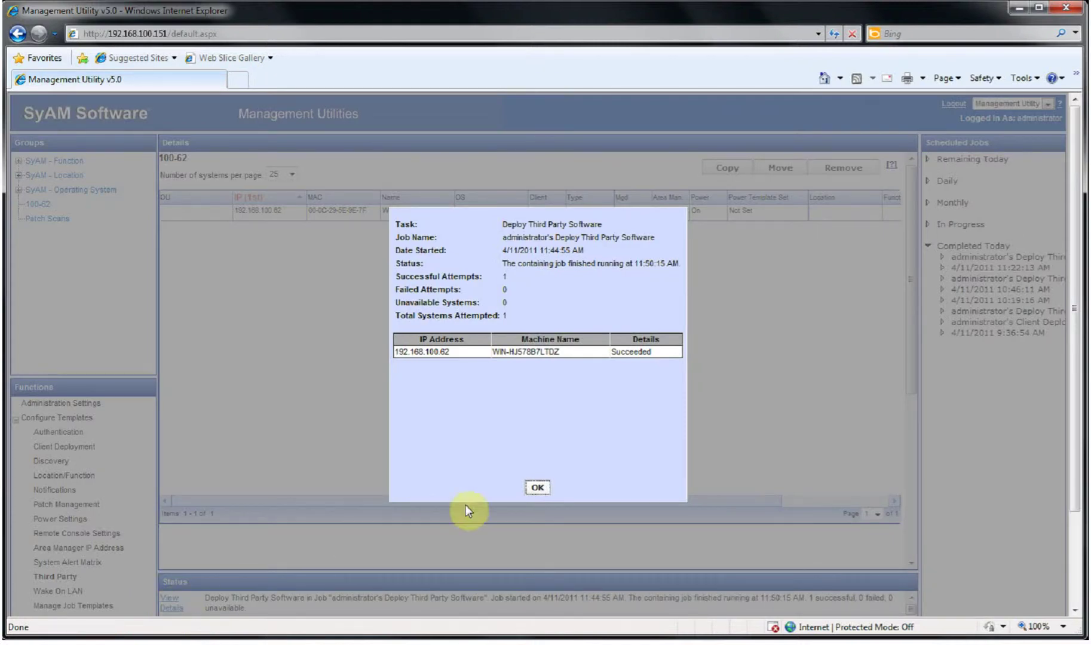
click(534, 488)
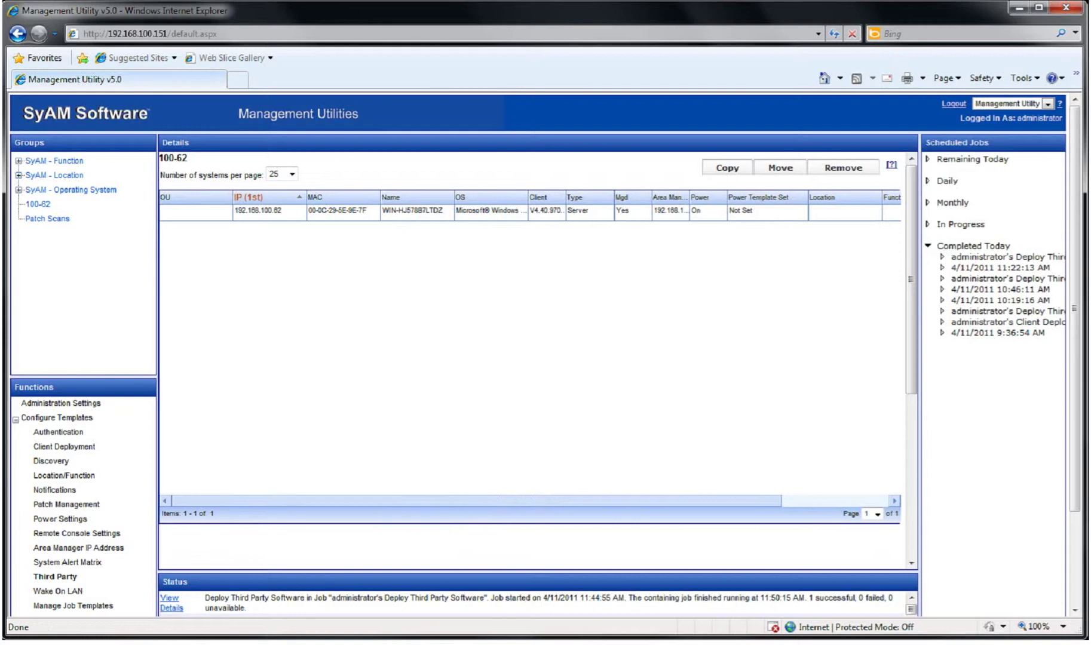